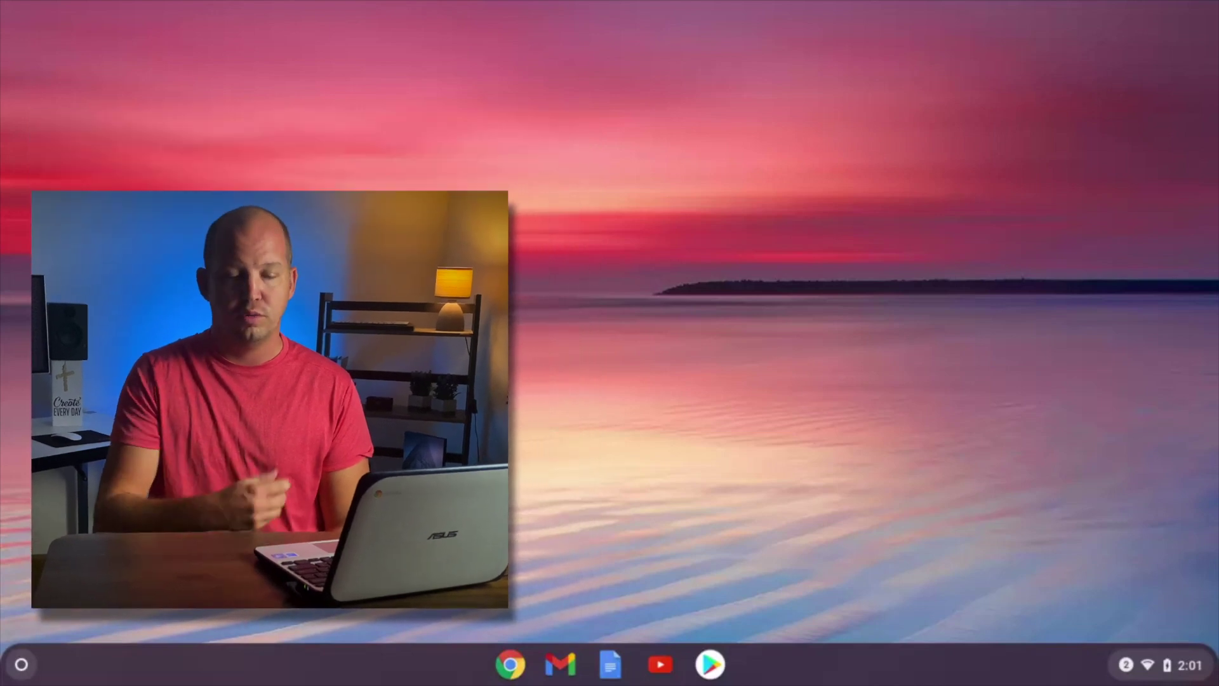
Load vpnsetupguide.com in a new Chrome window to reach ExpressVPN's Chromebook setup page.
click(710, 664)
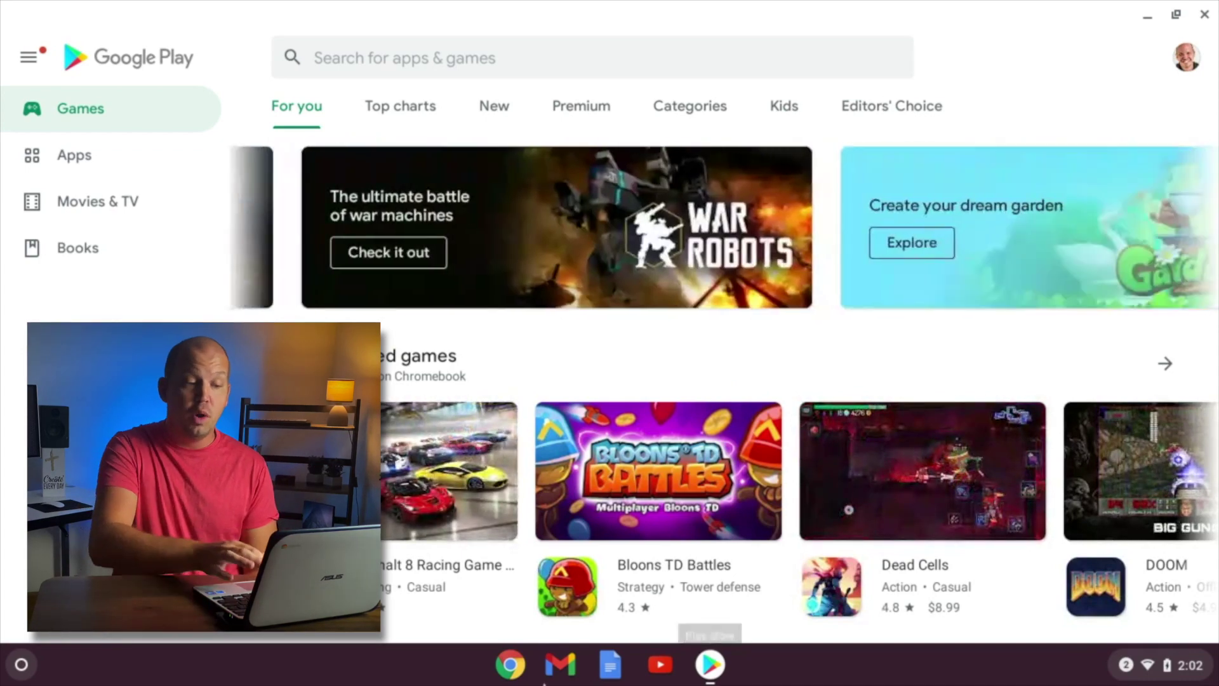
click(507, 673)
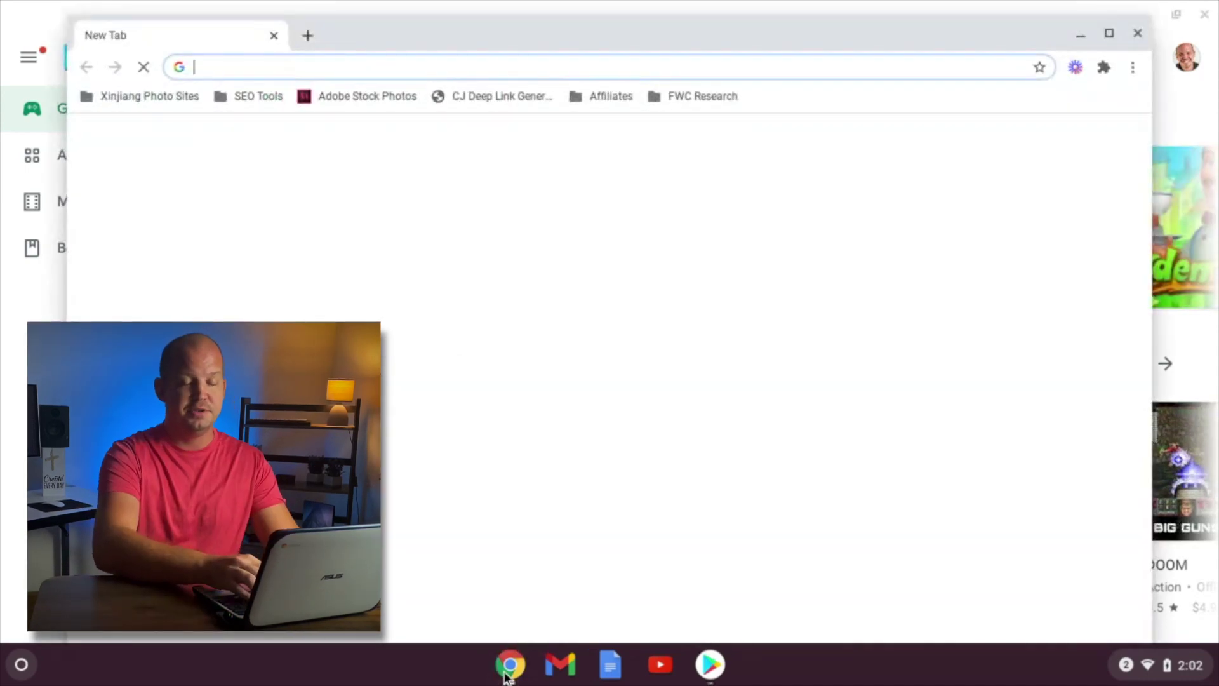
text(vpnsetupguide.com)
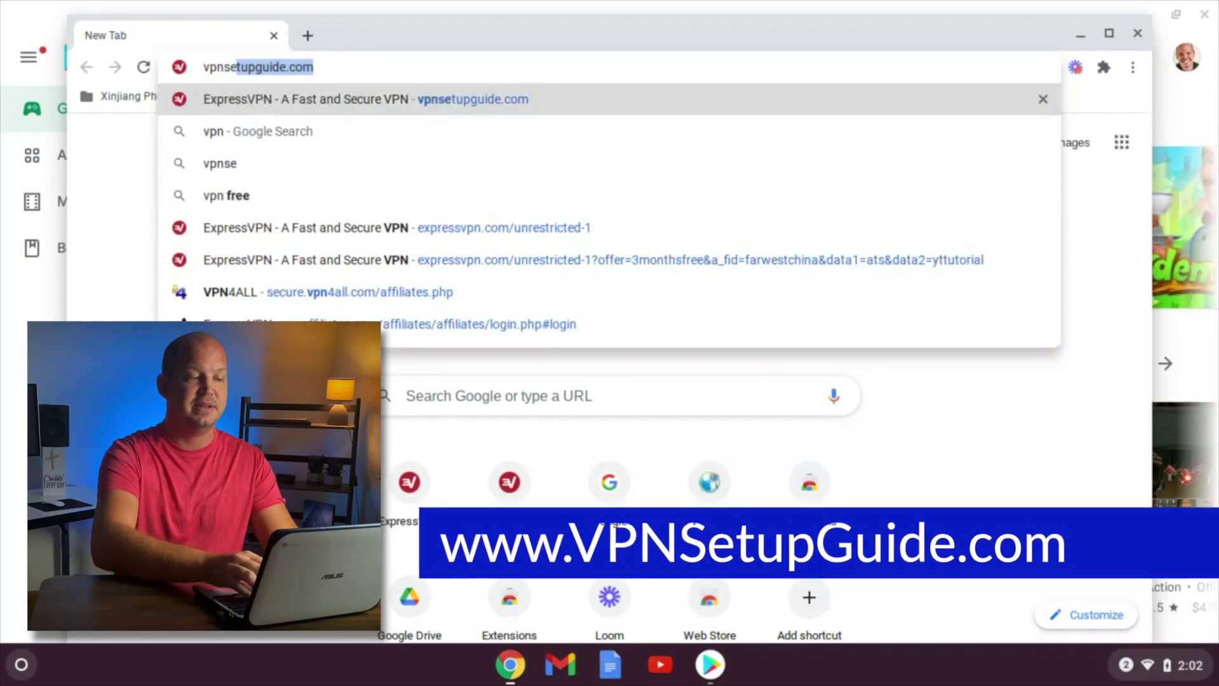
key(Return)
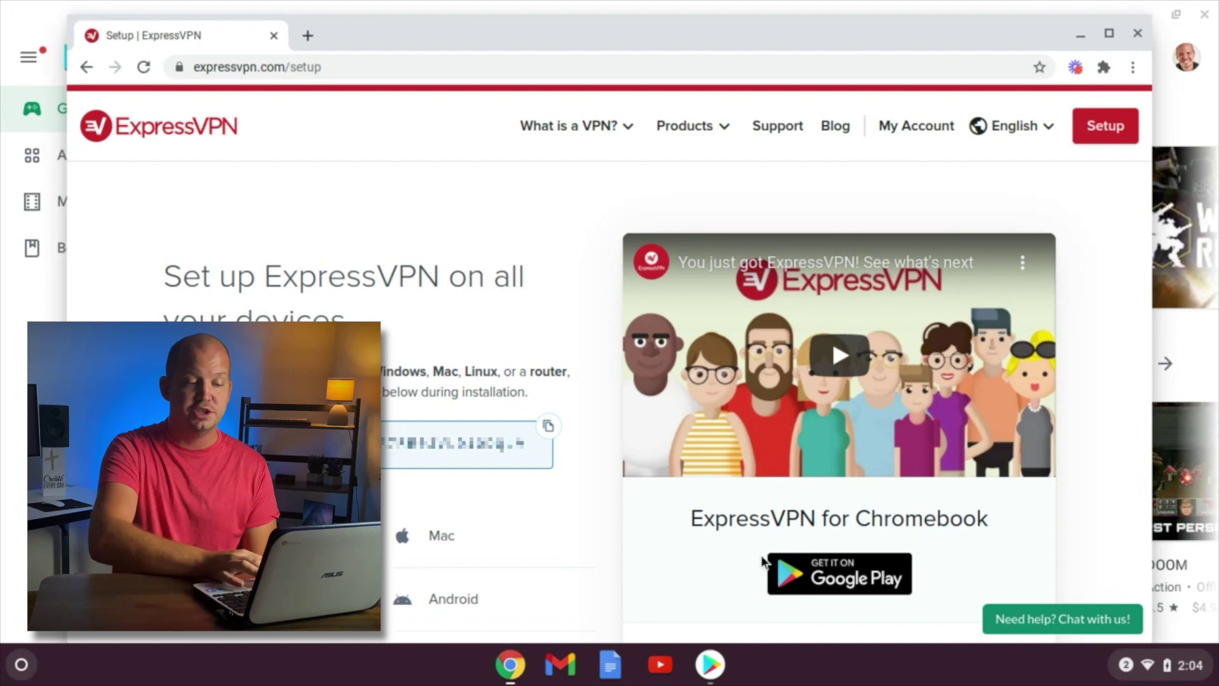
Install ExpressVPN from its Google Play listing and launch the app.
click(794, 581)
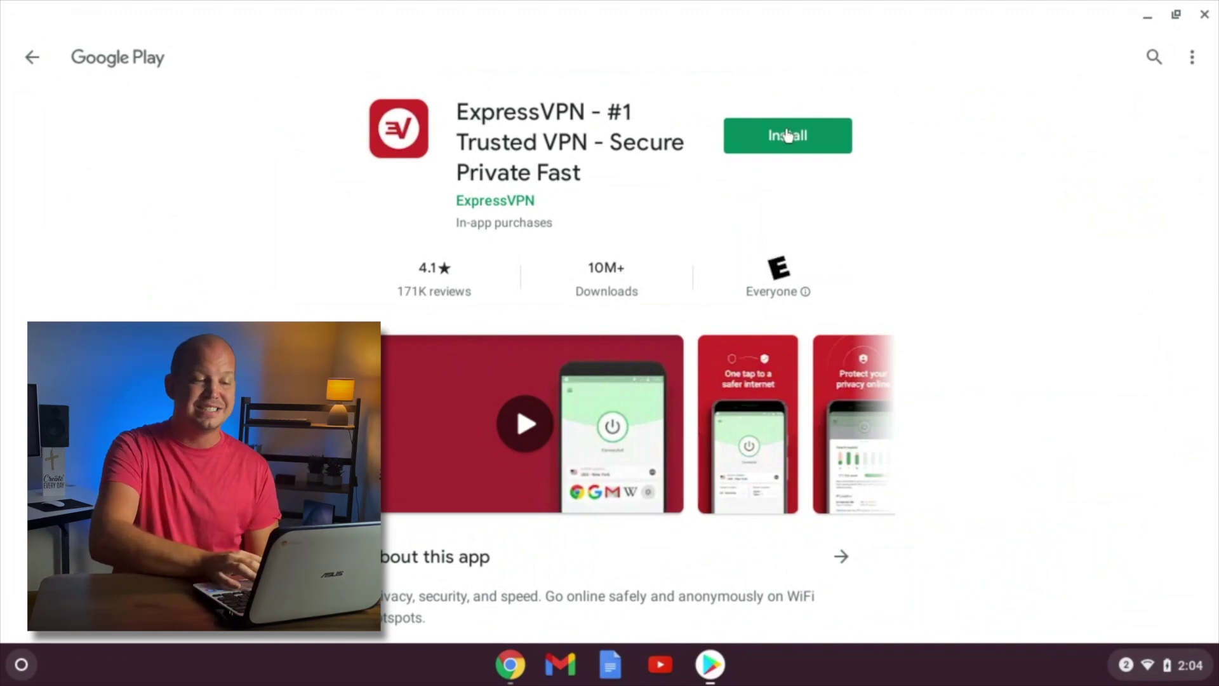
click(788, 135)
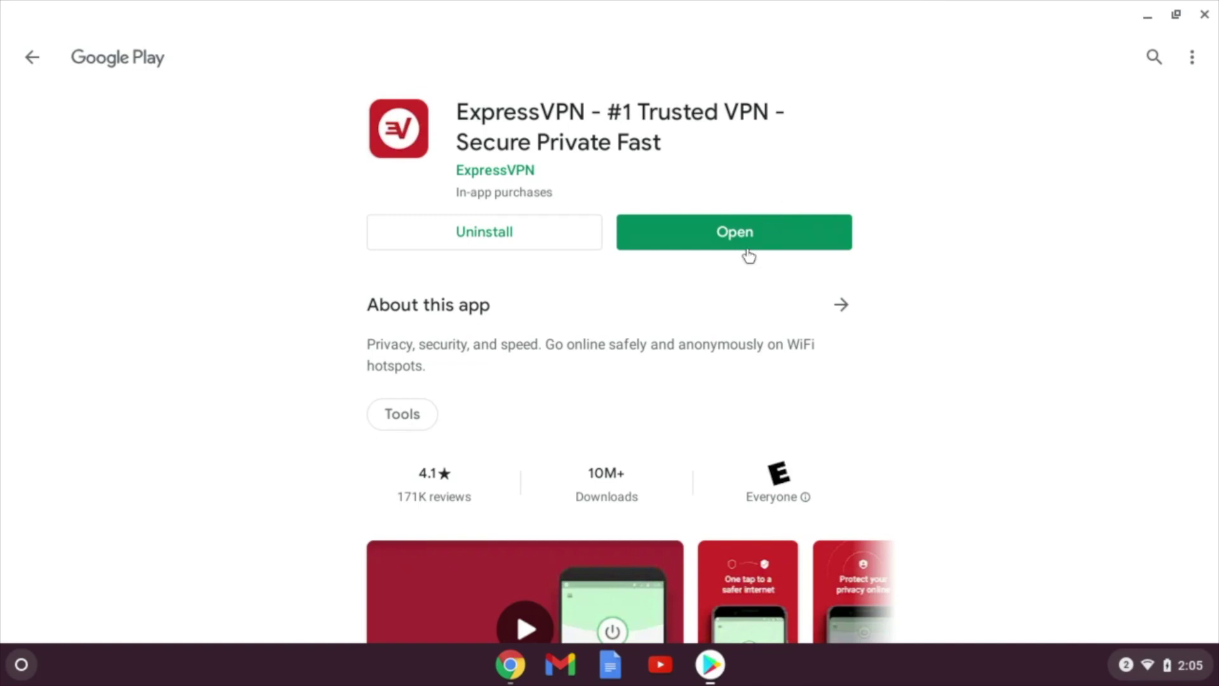
click(748, 248)
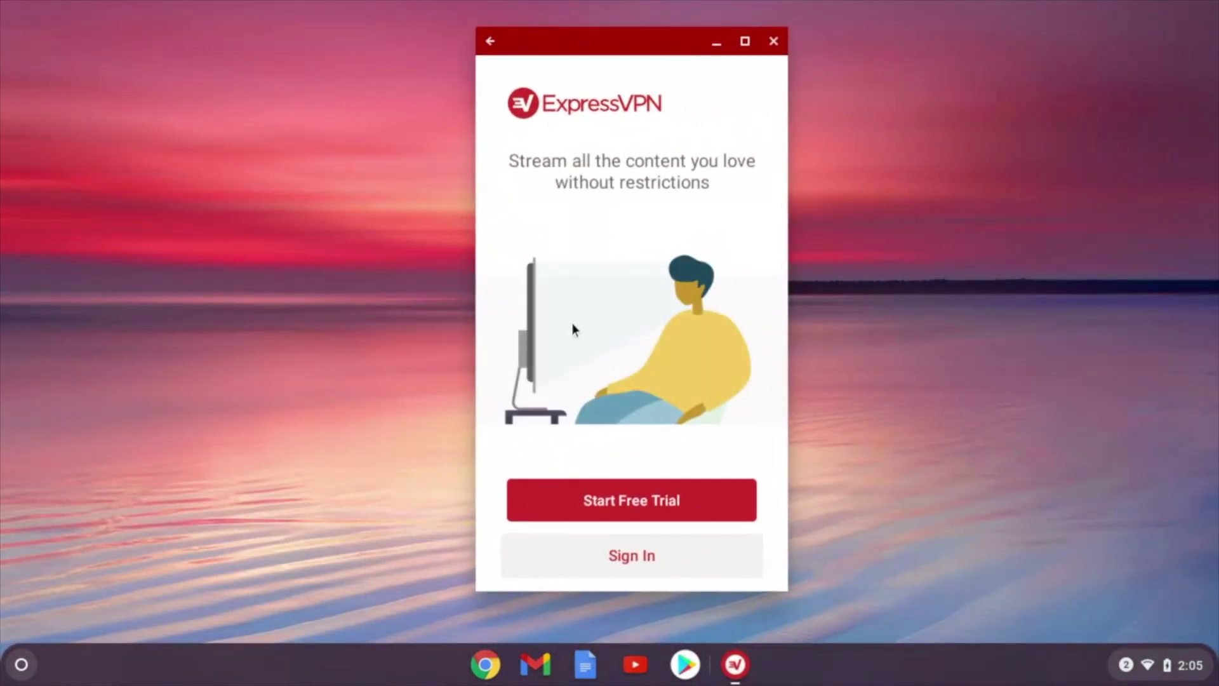
Sign in to ExpressVPN with the account email and password.
click(631, 557)
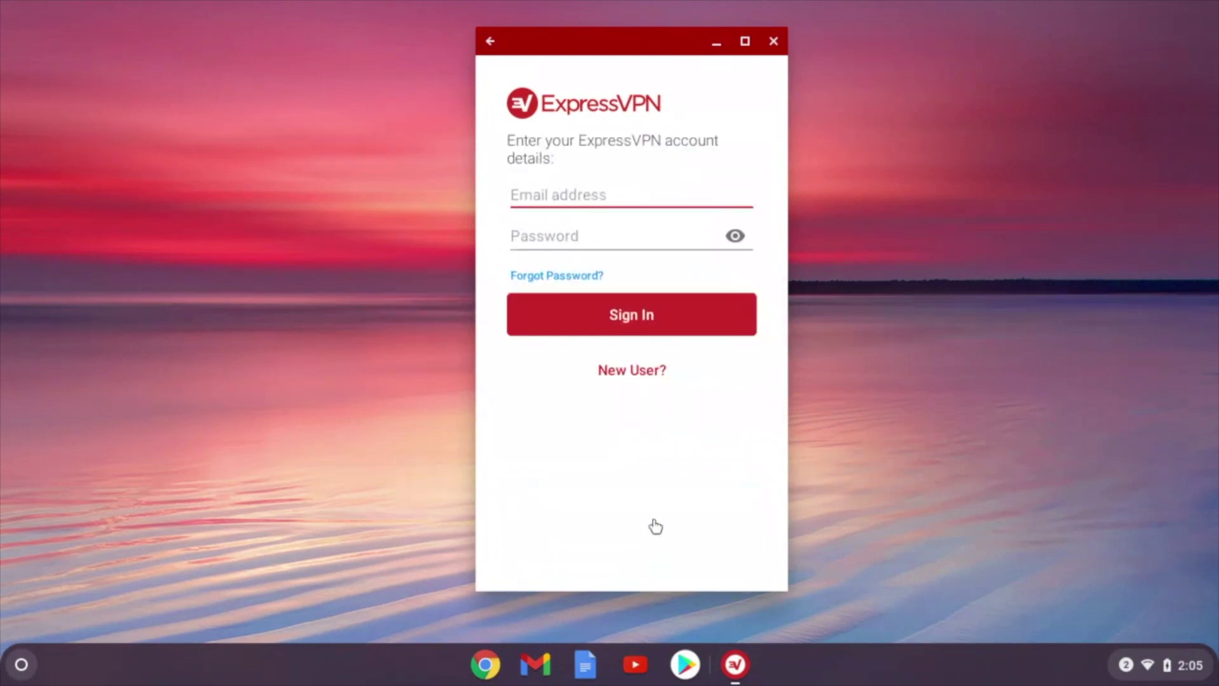
text(josh@)
key(Tab)
text(************)
click(667, 335)
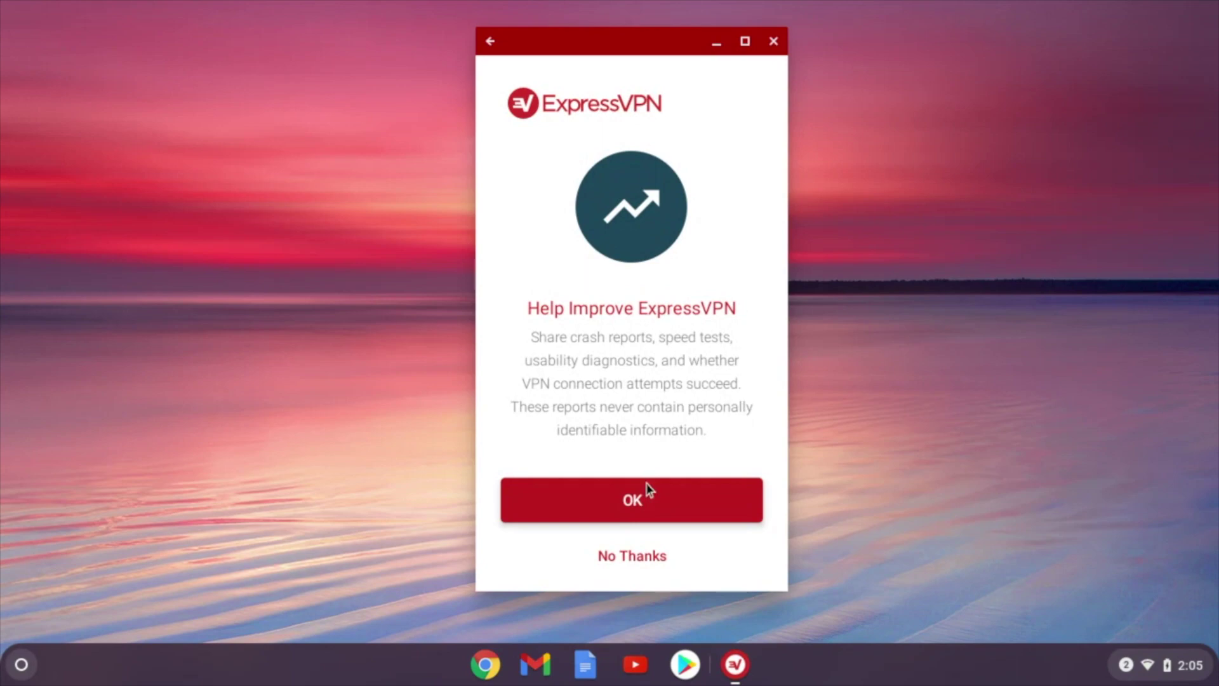
Decline diagnostic sharing and allow ExpressVPN to create the VPN connection.
click(632, 554)
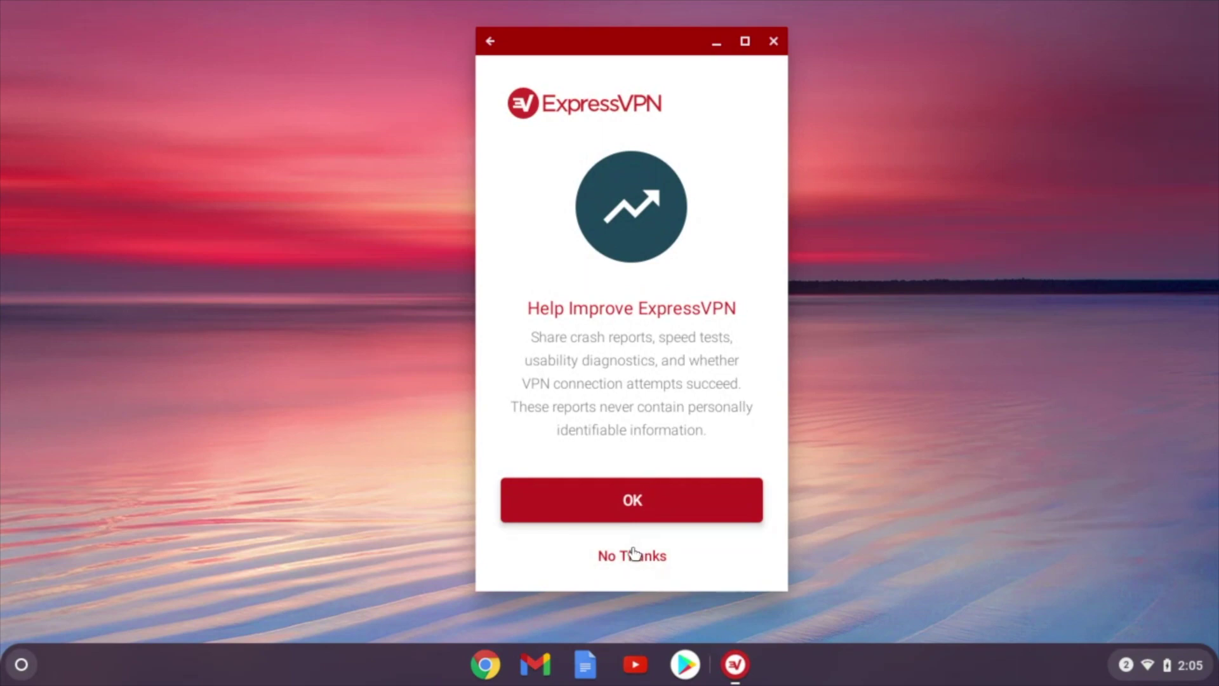
click(649, 519)
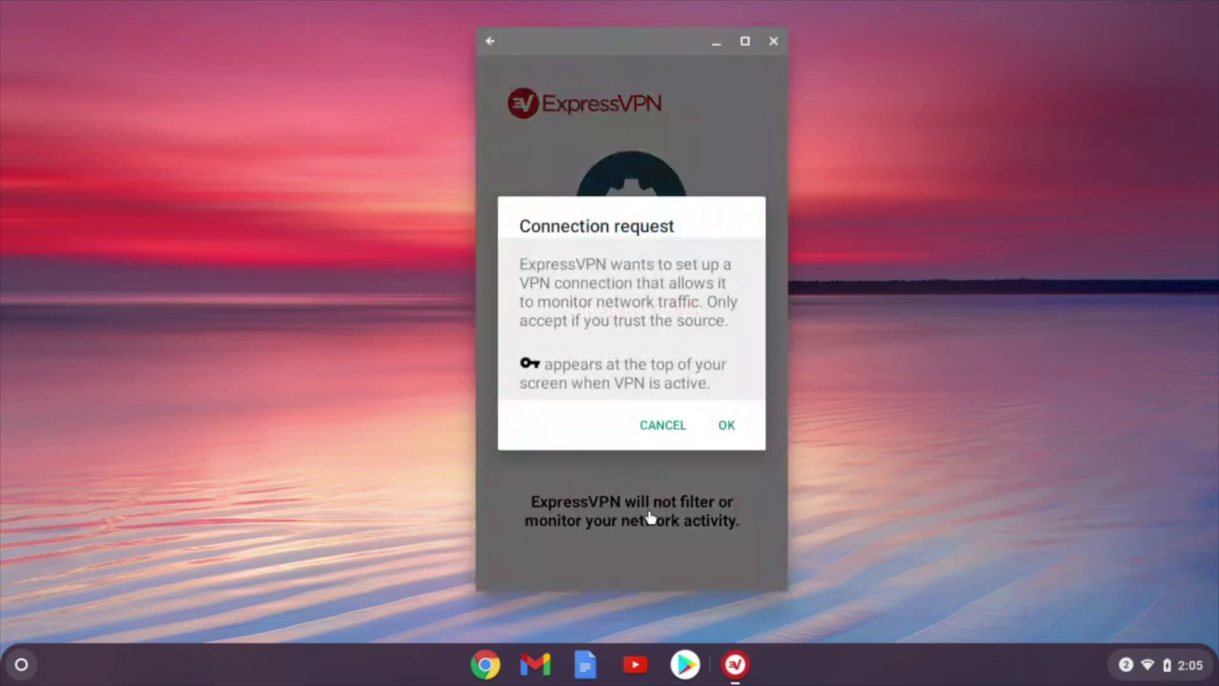
click(728, 432)
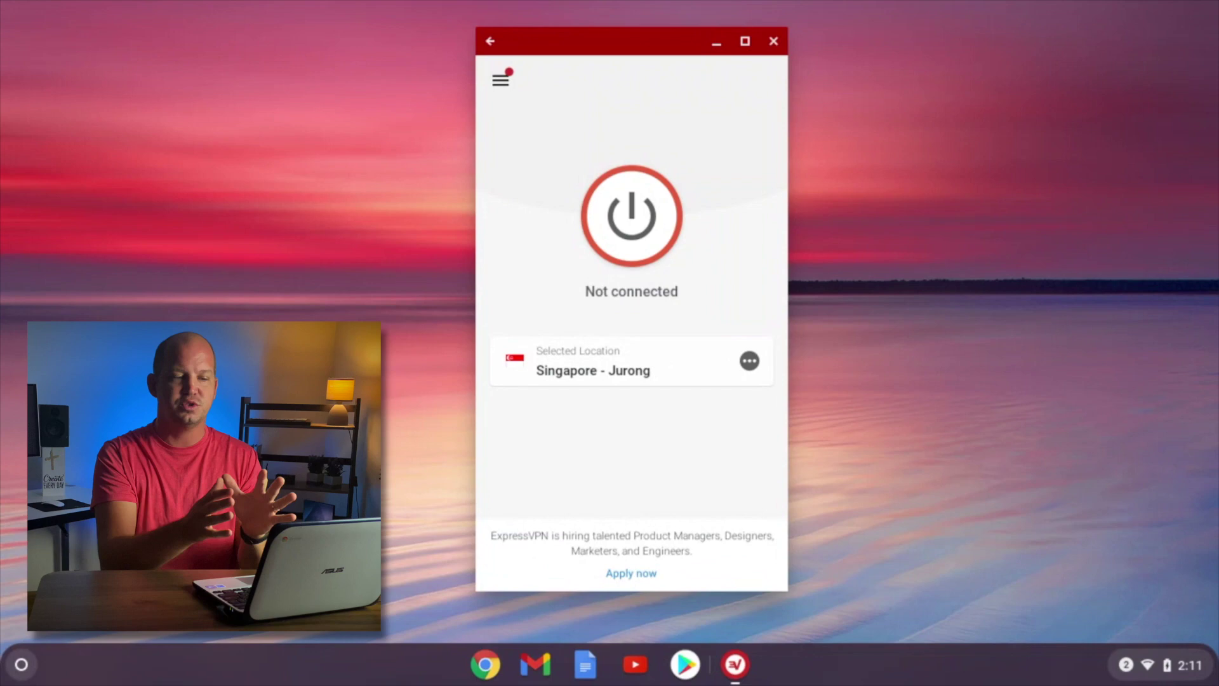
Check in Settings that the VPN protocol is Lightway - UDP, then return to the main screen.
click(500, 84)
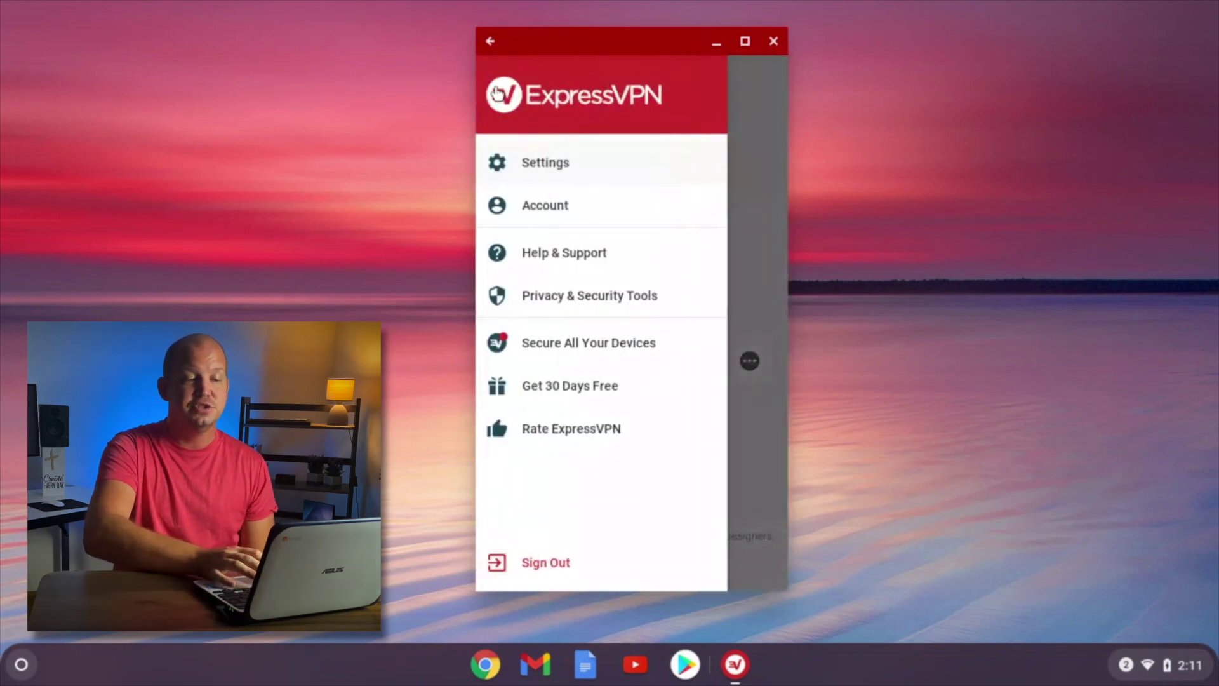
click(538, 164)
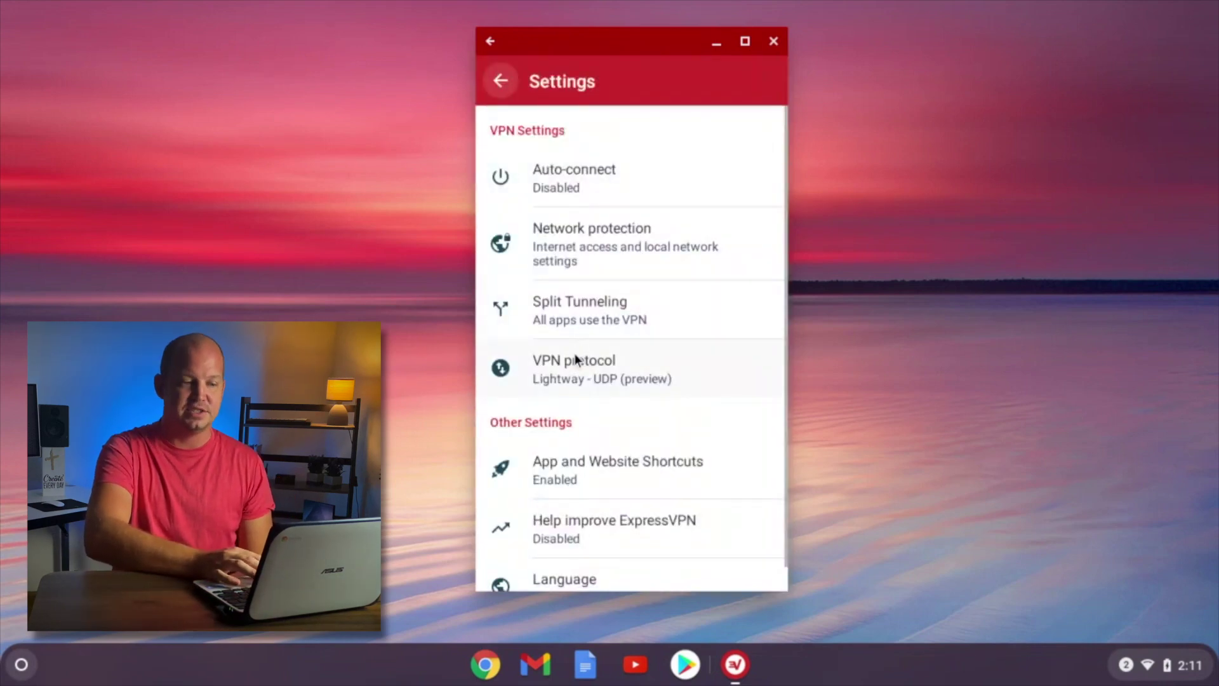
click(571, 364)
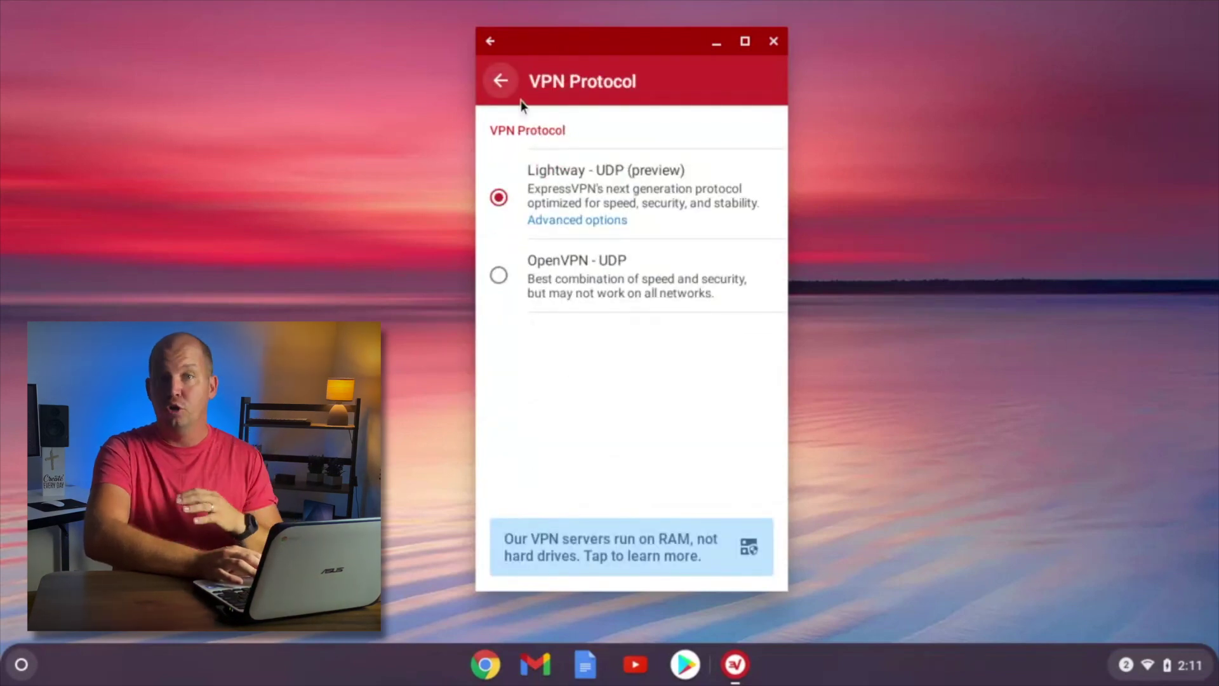
click(506, 84)
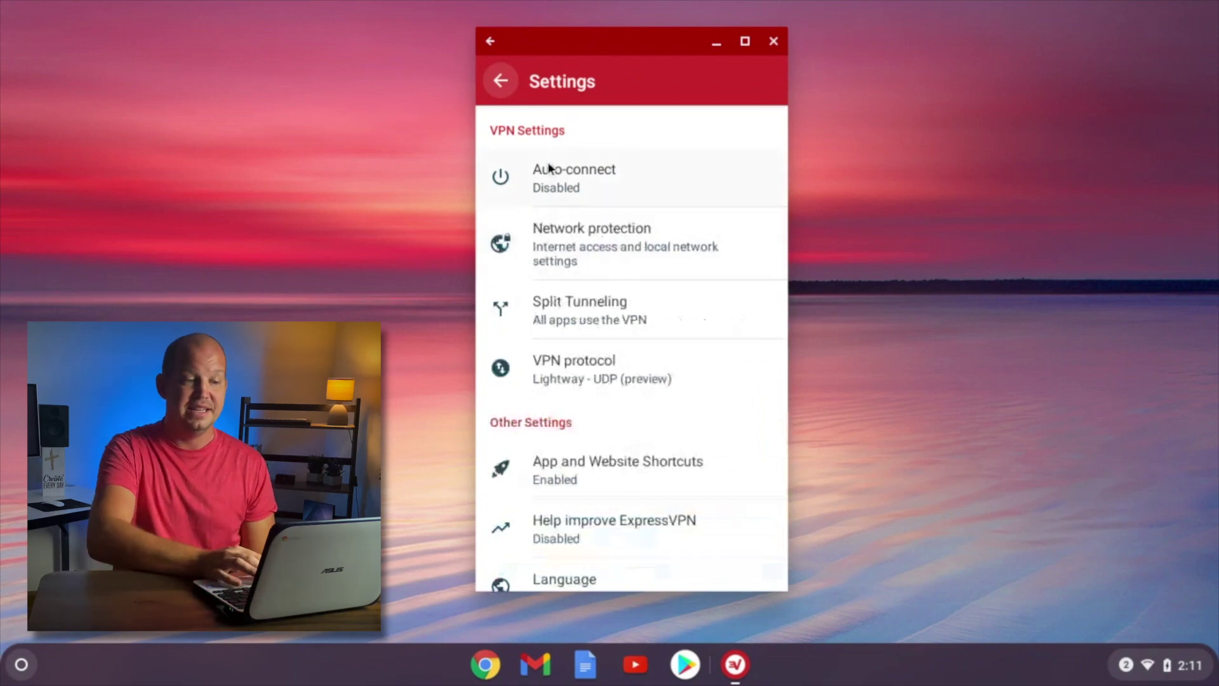
click(501, 89)
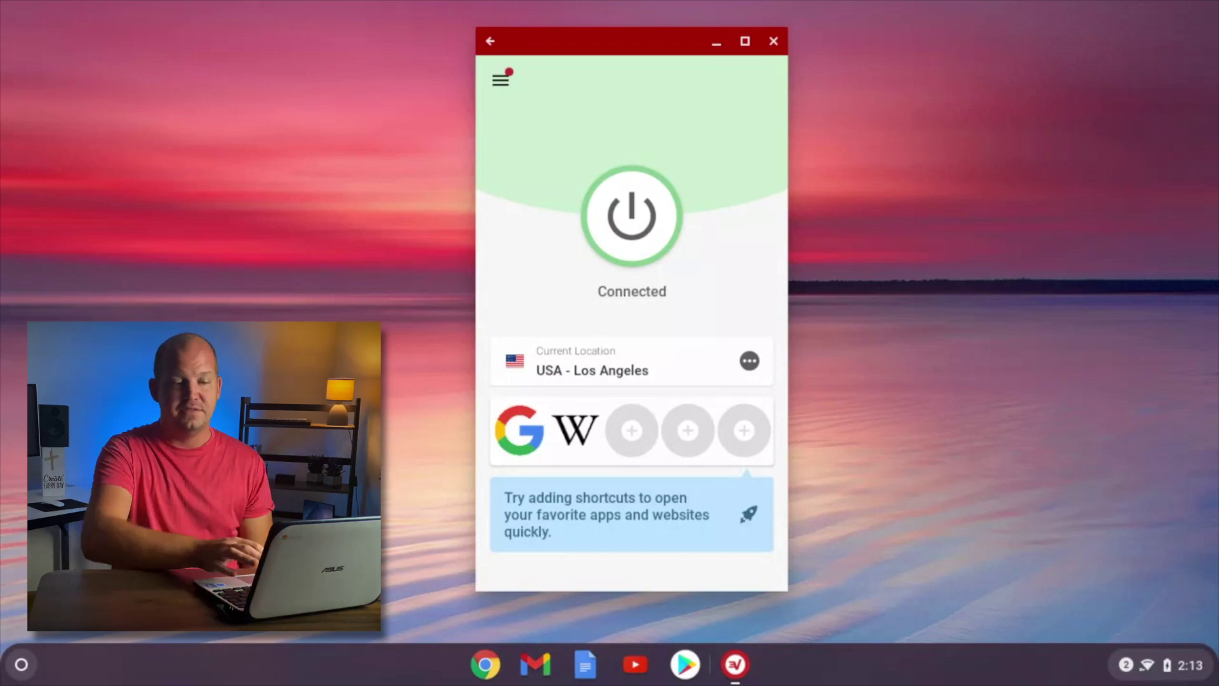
Close the ExpressVPN window and disconnect ExpressVPN from the Quick Settings VPN list.
click(773, 41)
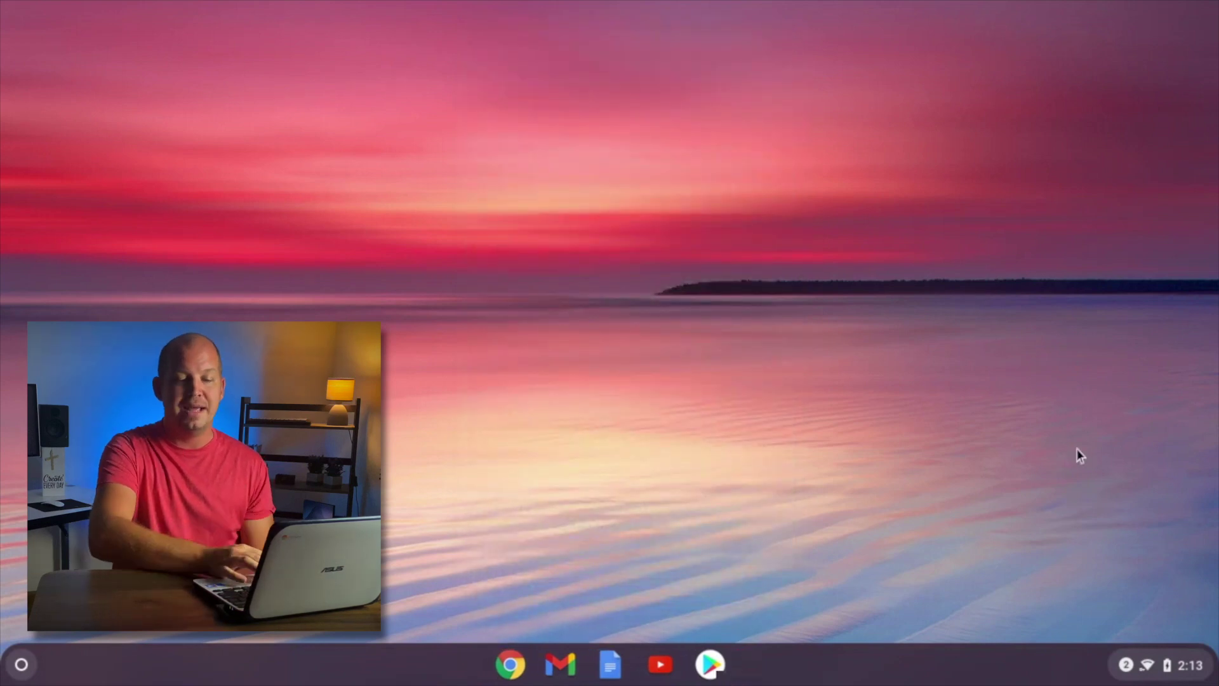
click(1194, 665)
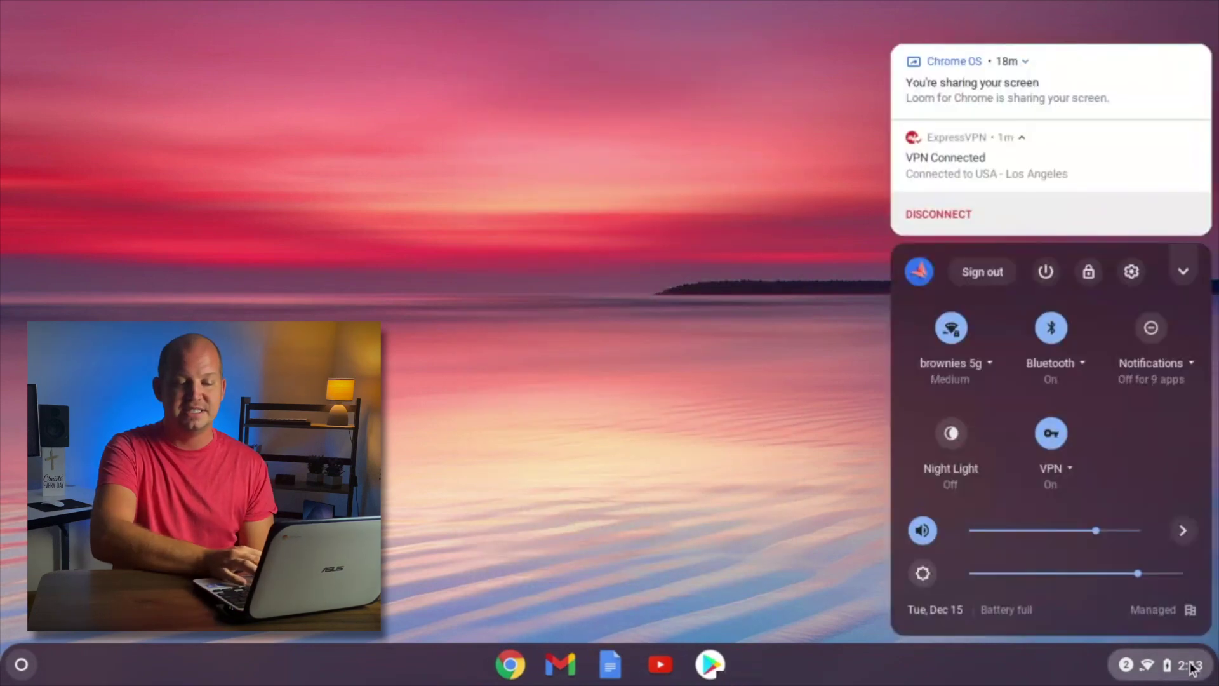
click(1057, 476)
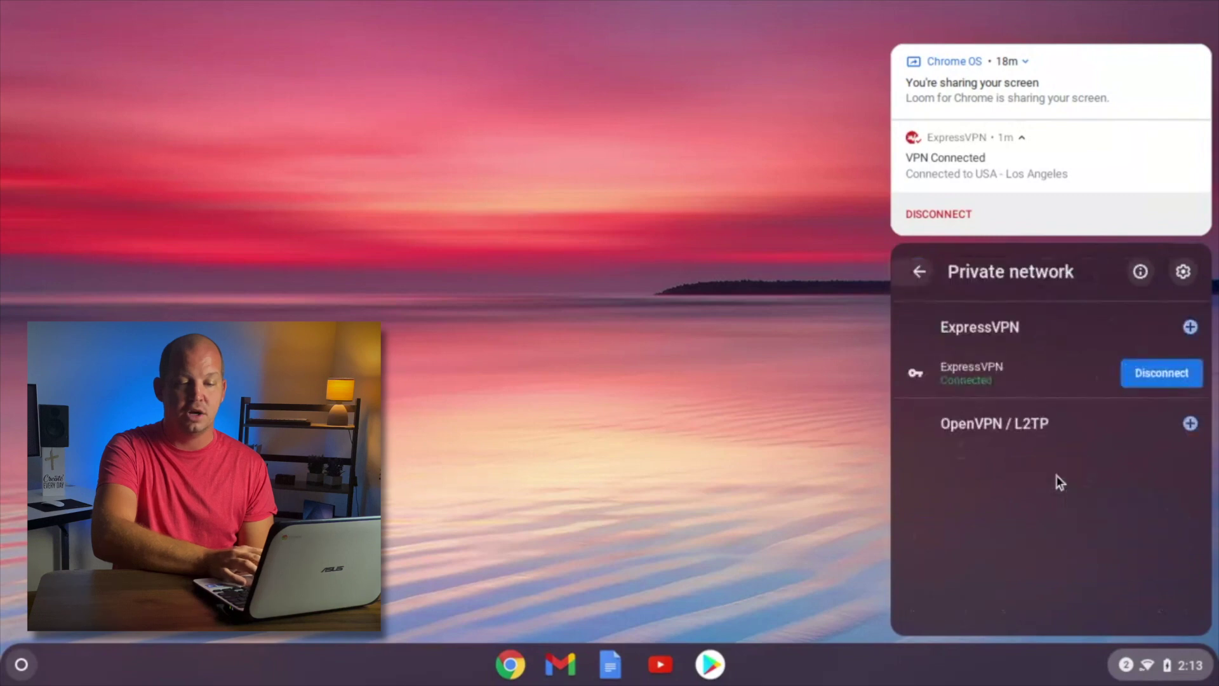
click(1157, 374)
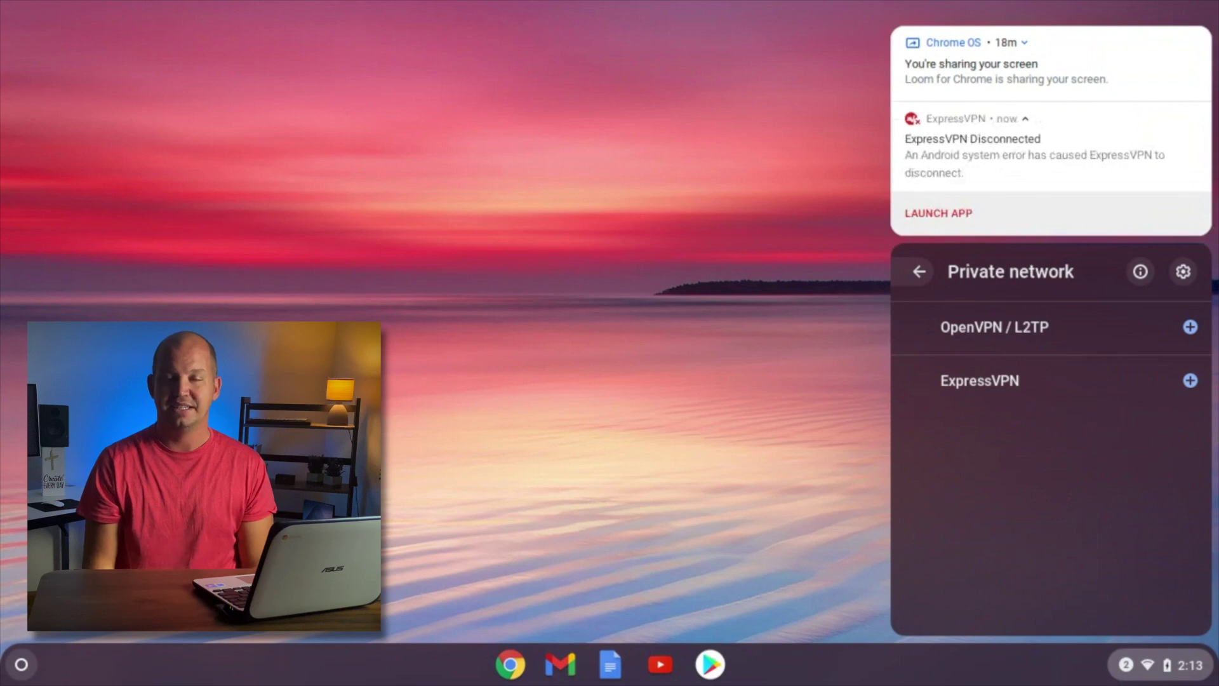
key(Escape)
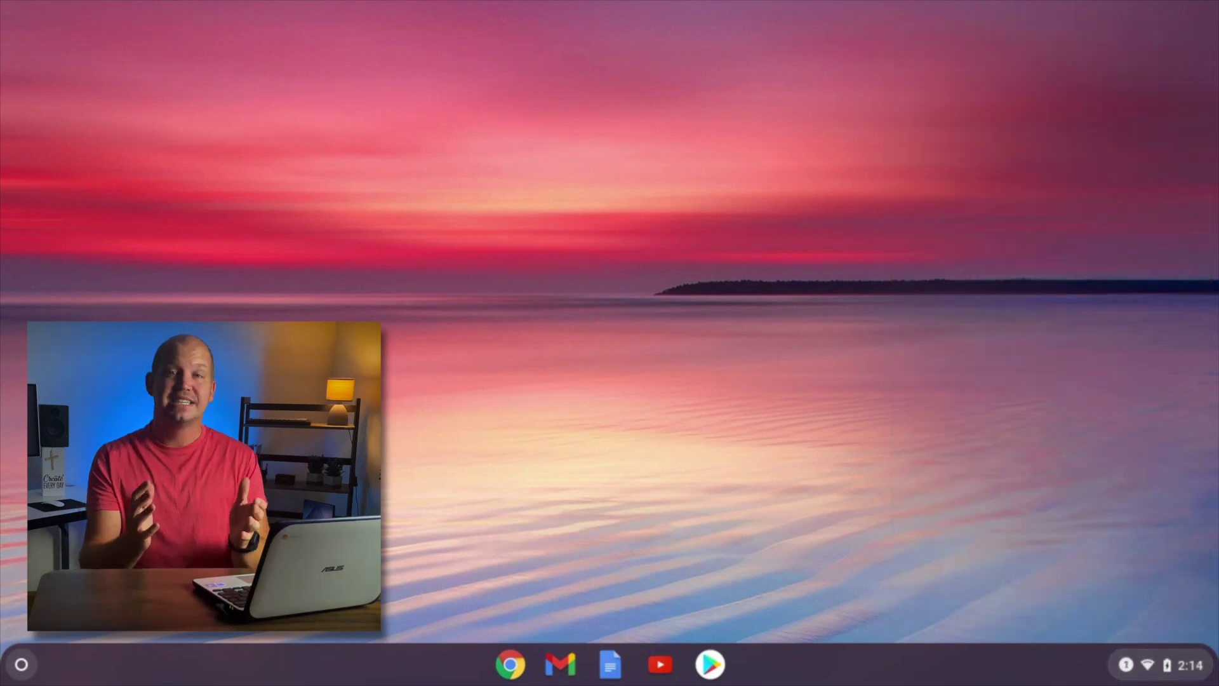
Relaunch ExpressVPN from the + beside it in the Quick Settings VPN list.
click(1152, 661)
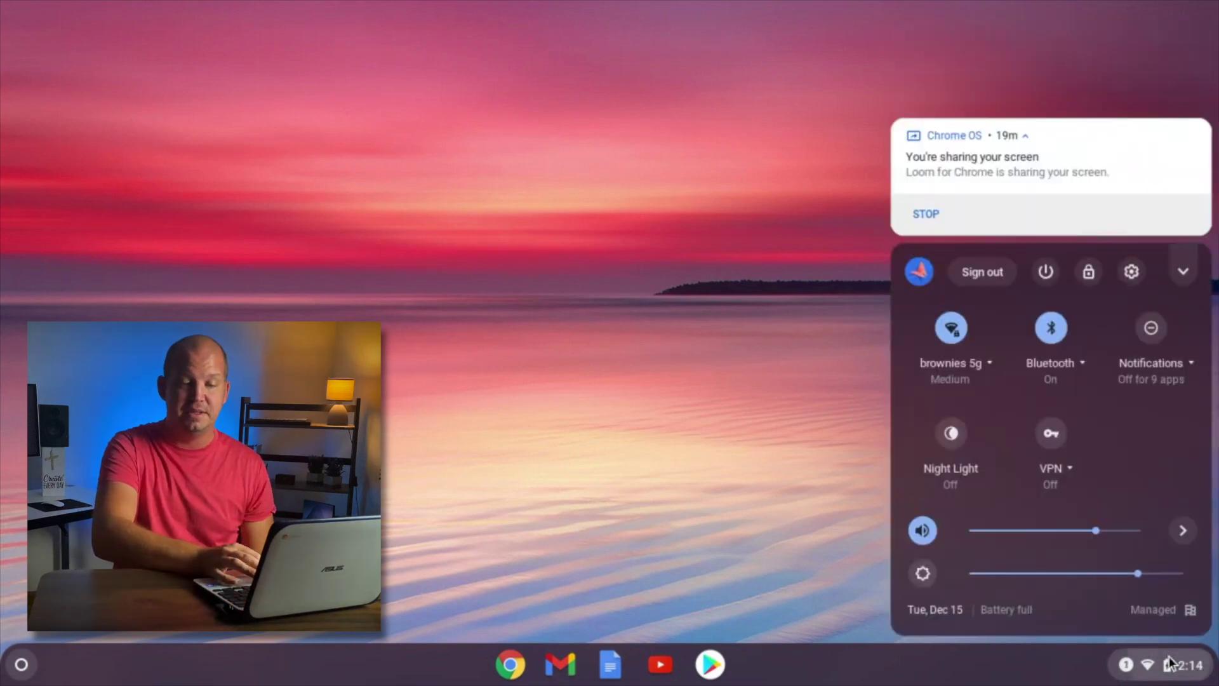
click(1059, 475)
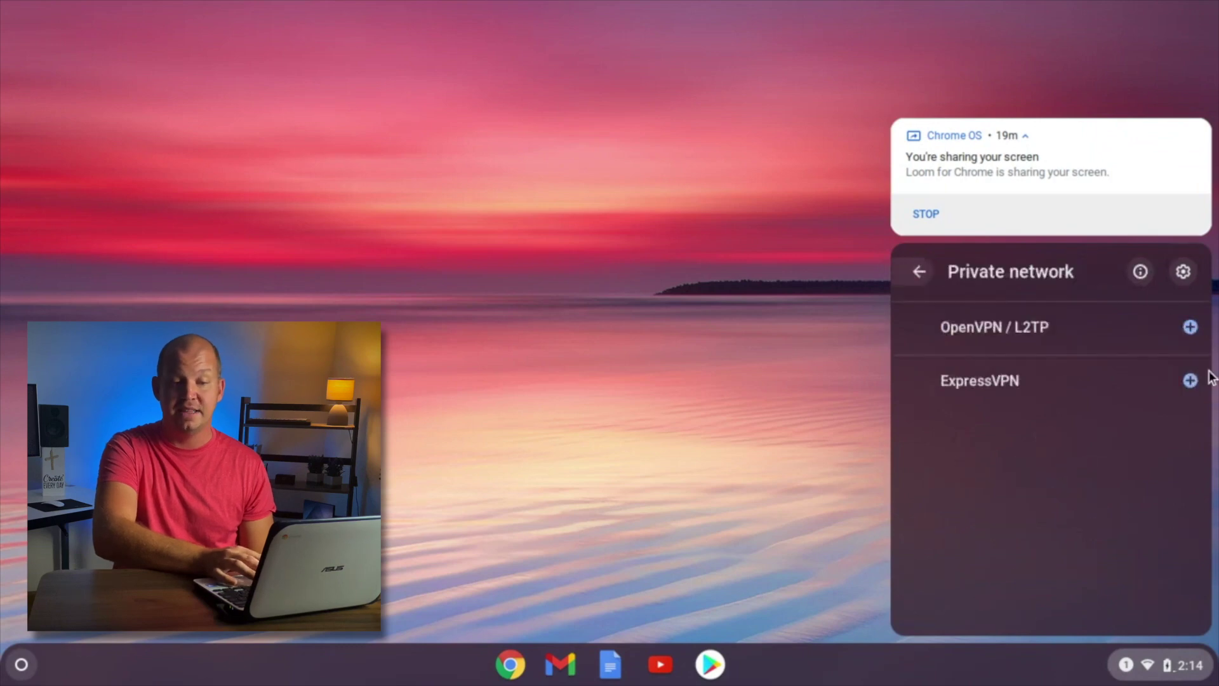
click(1189, 381)
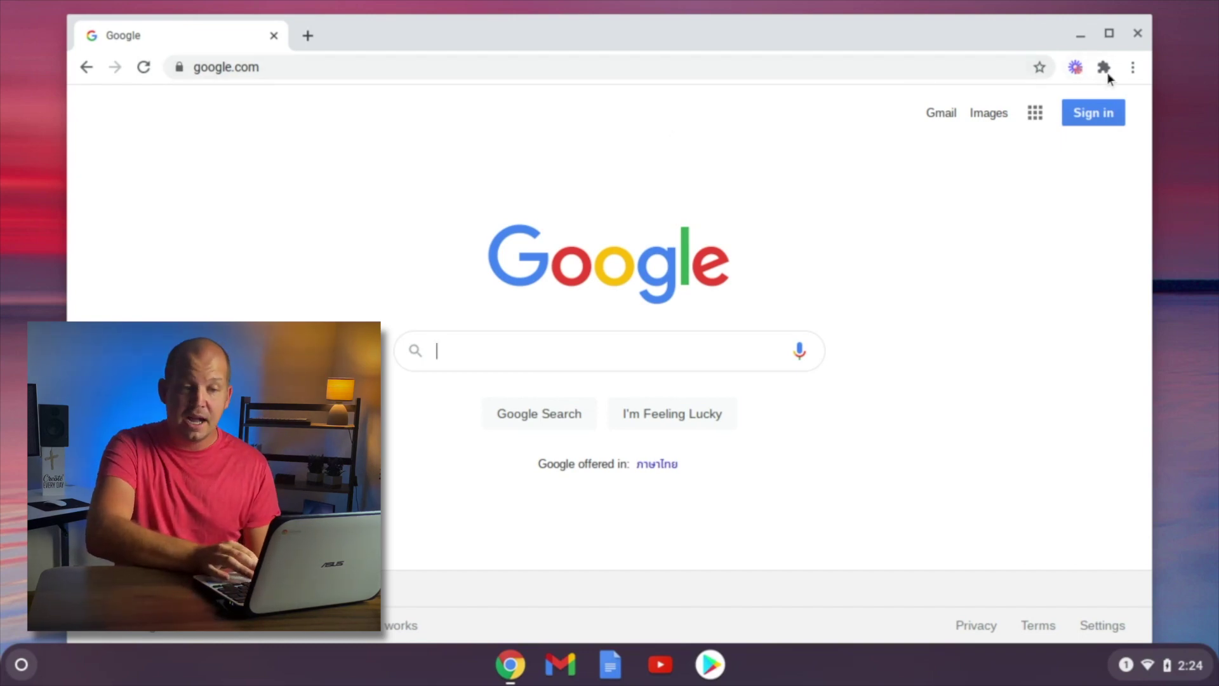
Go to Chrome's Extensions page via More tools and open its side drawer.
click(1132, 69)
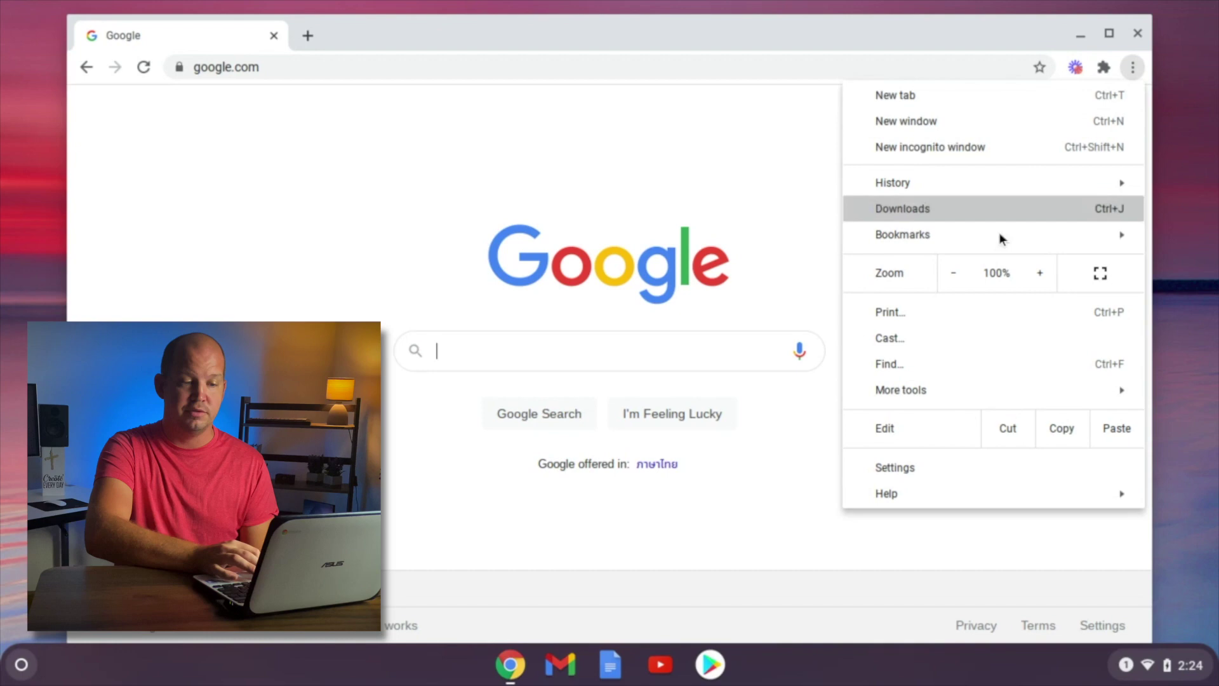
mouse_move(931, 390)
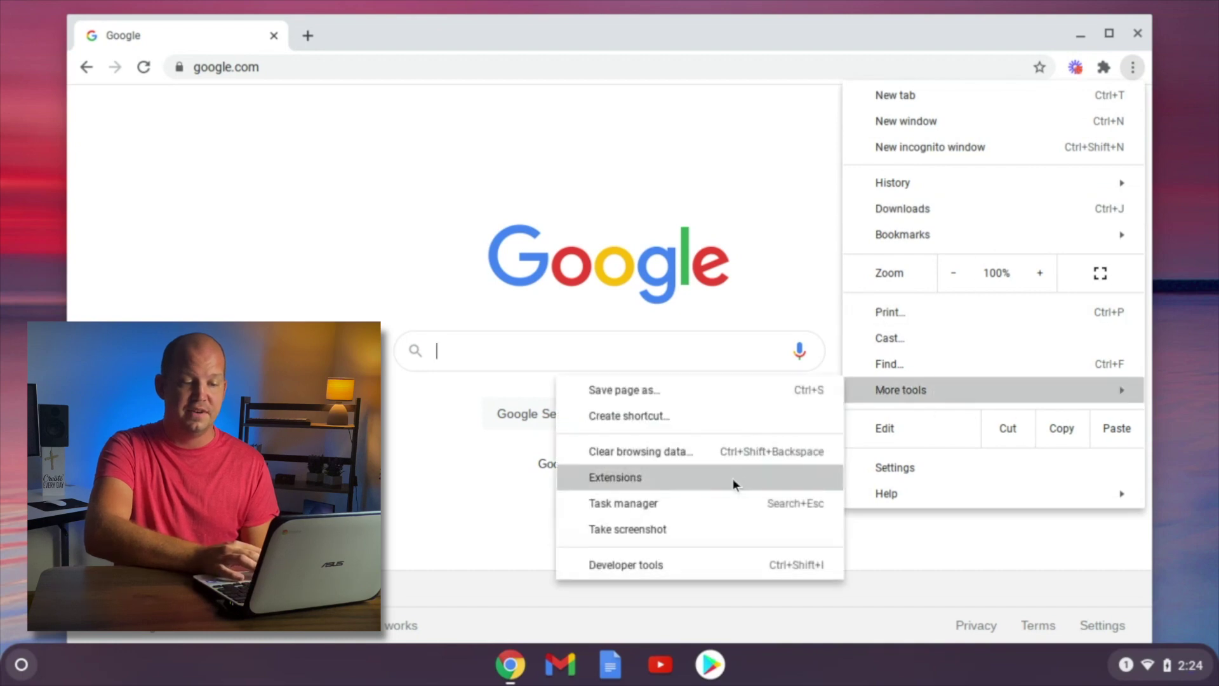
click(700, 477)
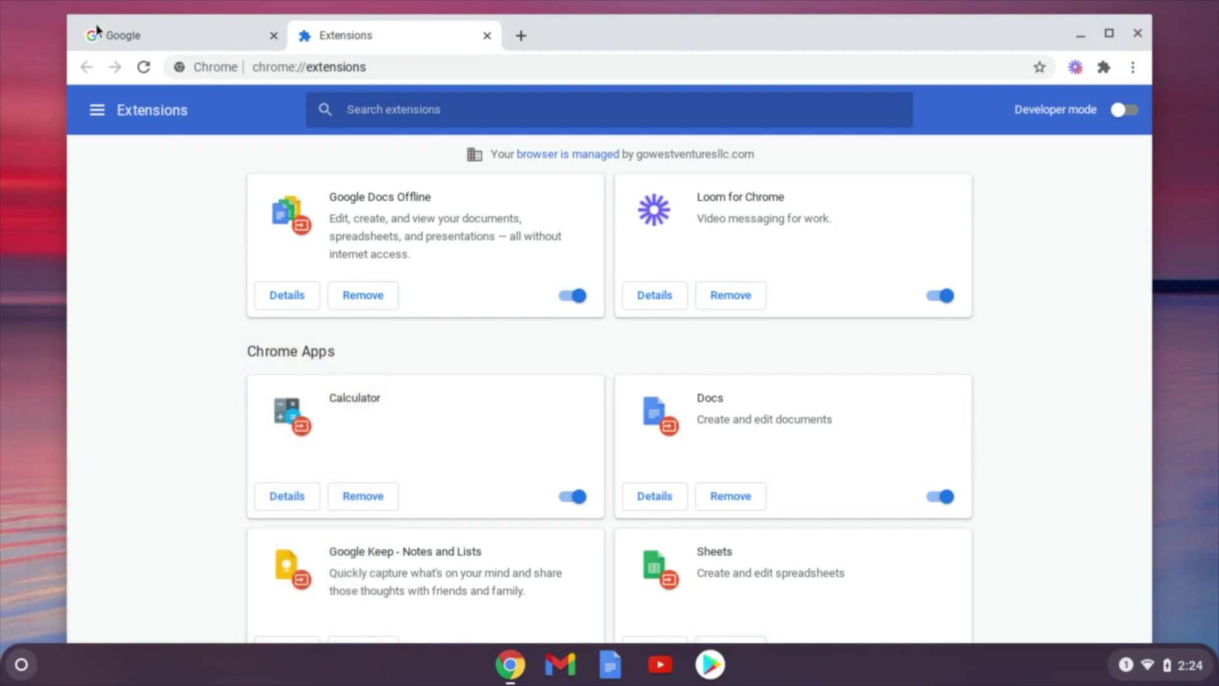
click(95, 111)
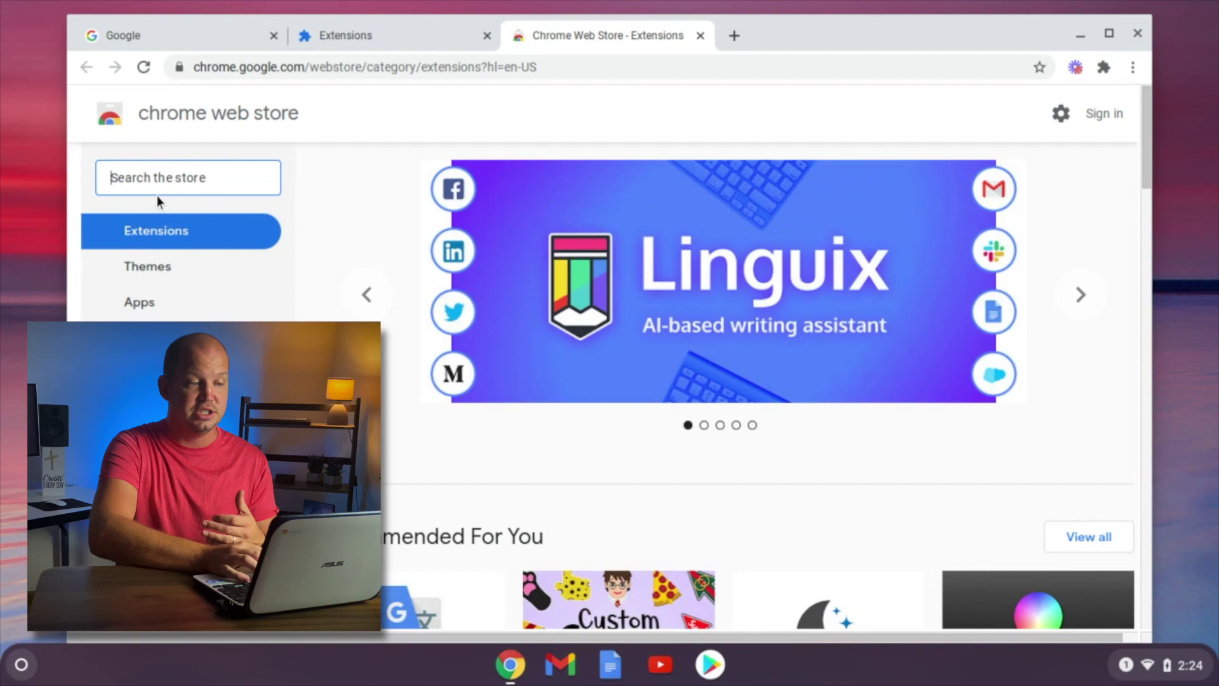
Search the Web Store for nordvpn and add the NordVPN extension to Chrome.
text(nordvpn)
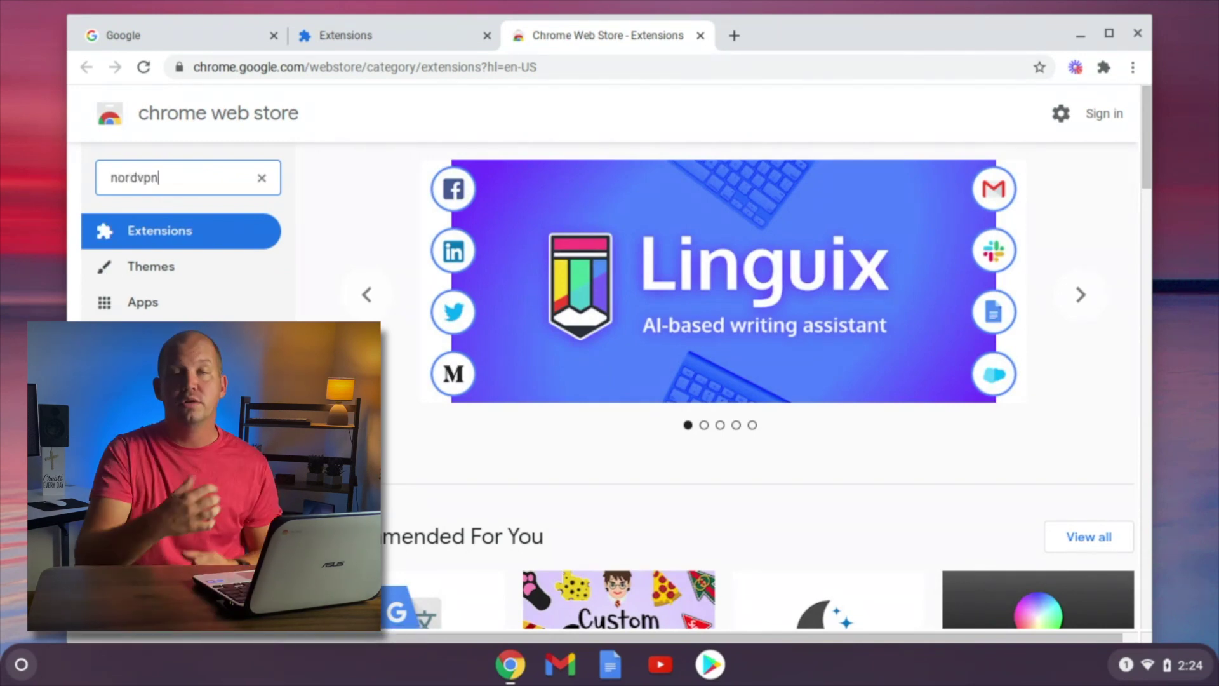
key(Return)
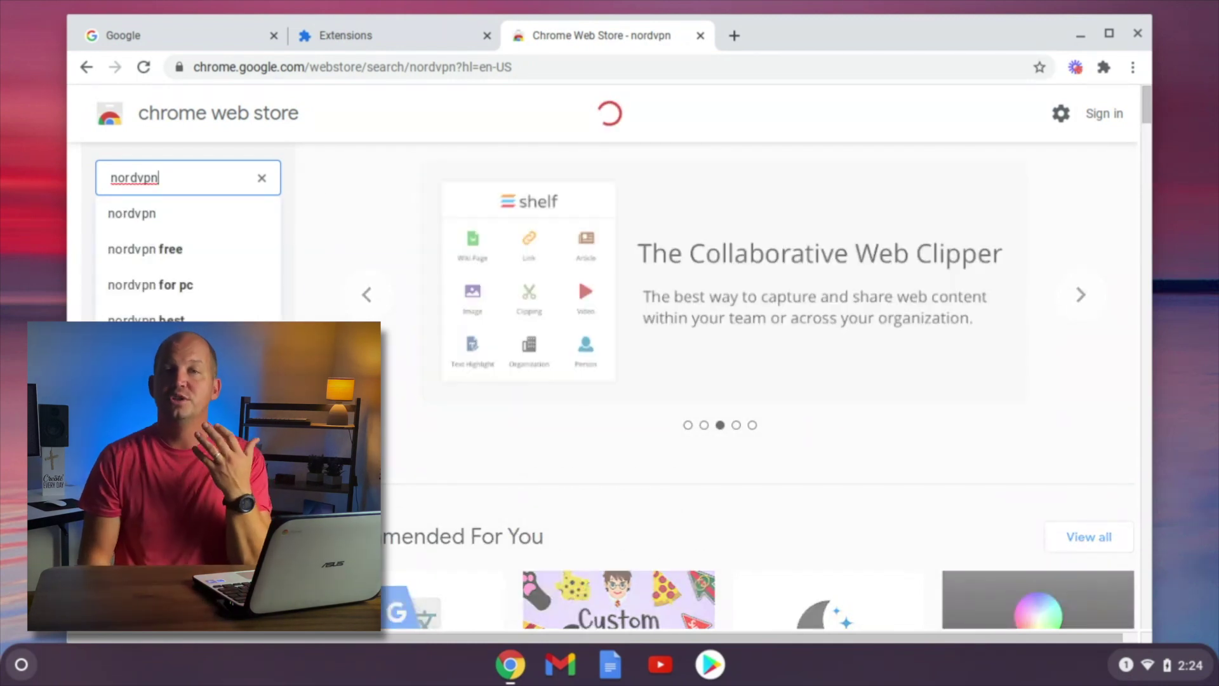
click(783, 358)
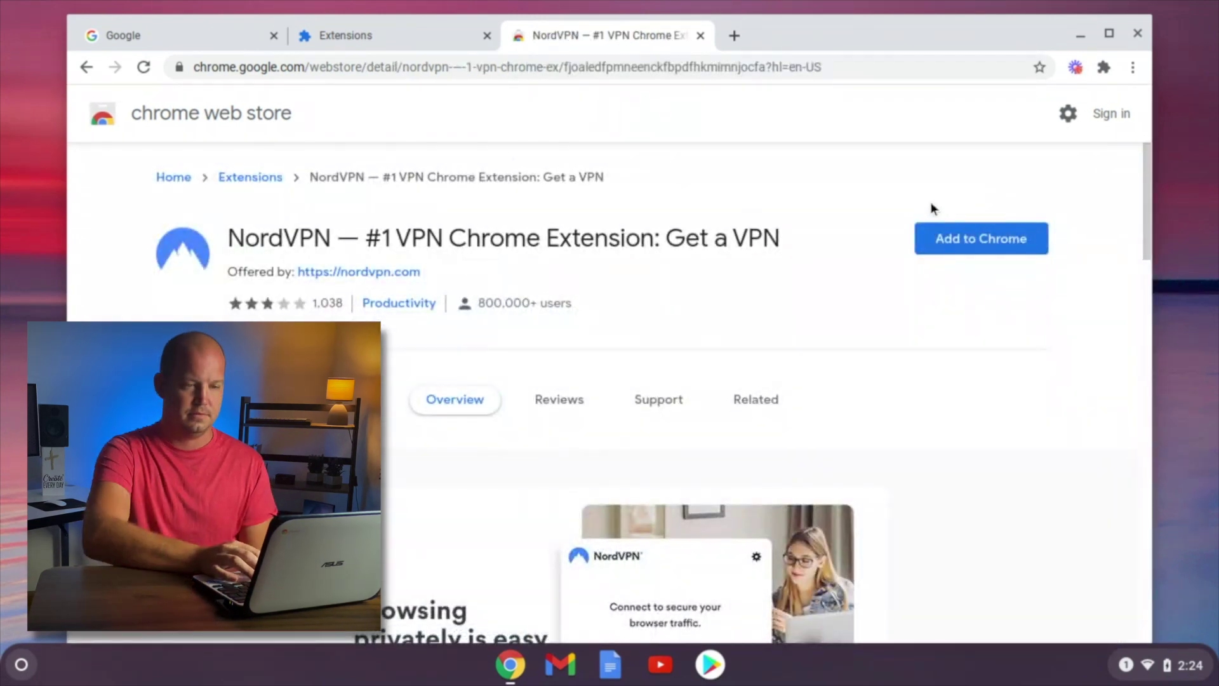
click(943, 240)
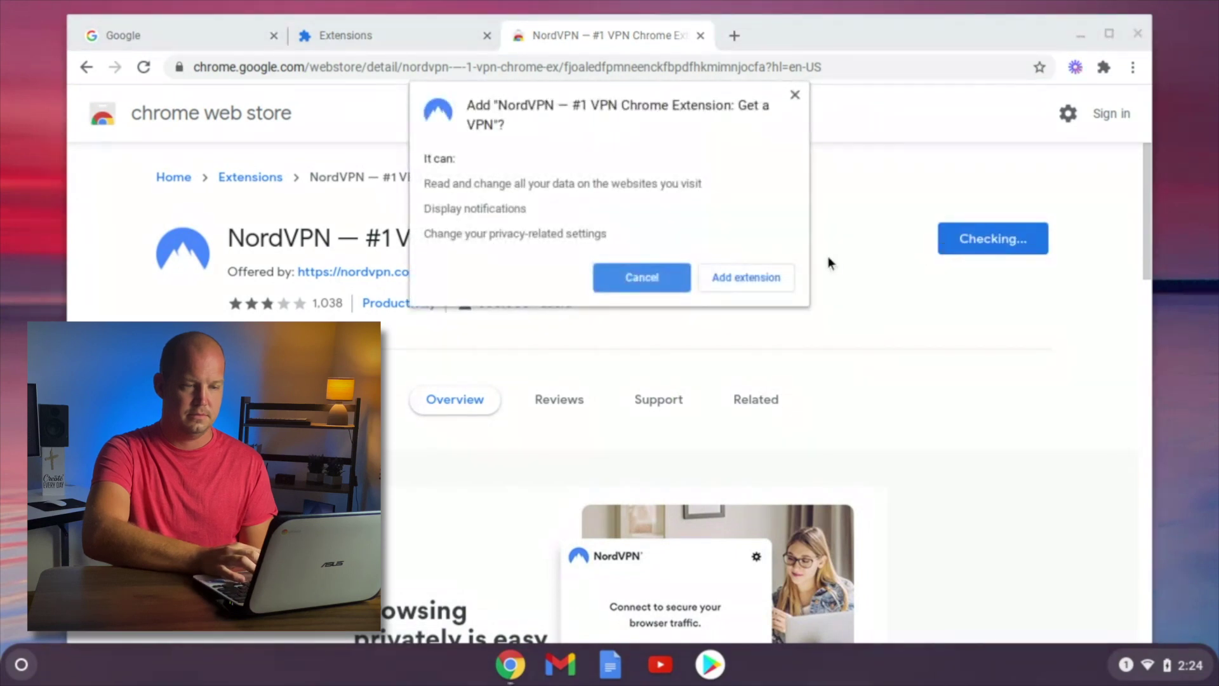
click(759, 275)
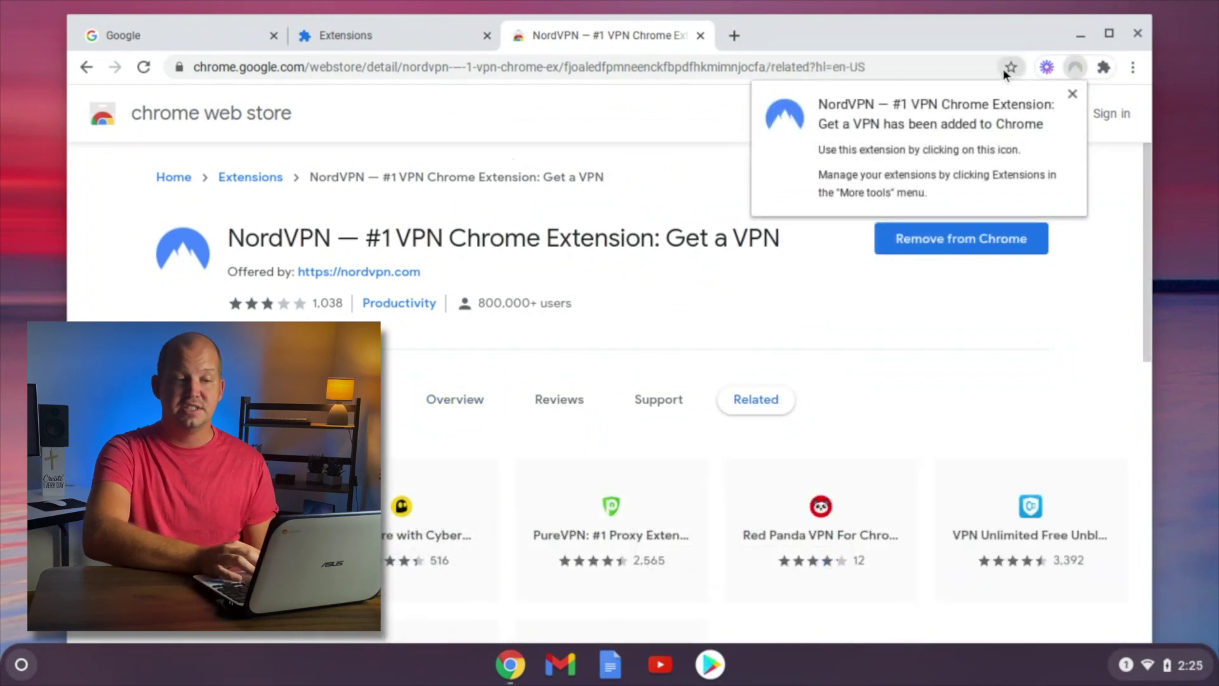
Sign in to the NordVPN extension with the Nord account and Quick Connect.
click(1076, 66)
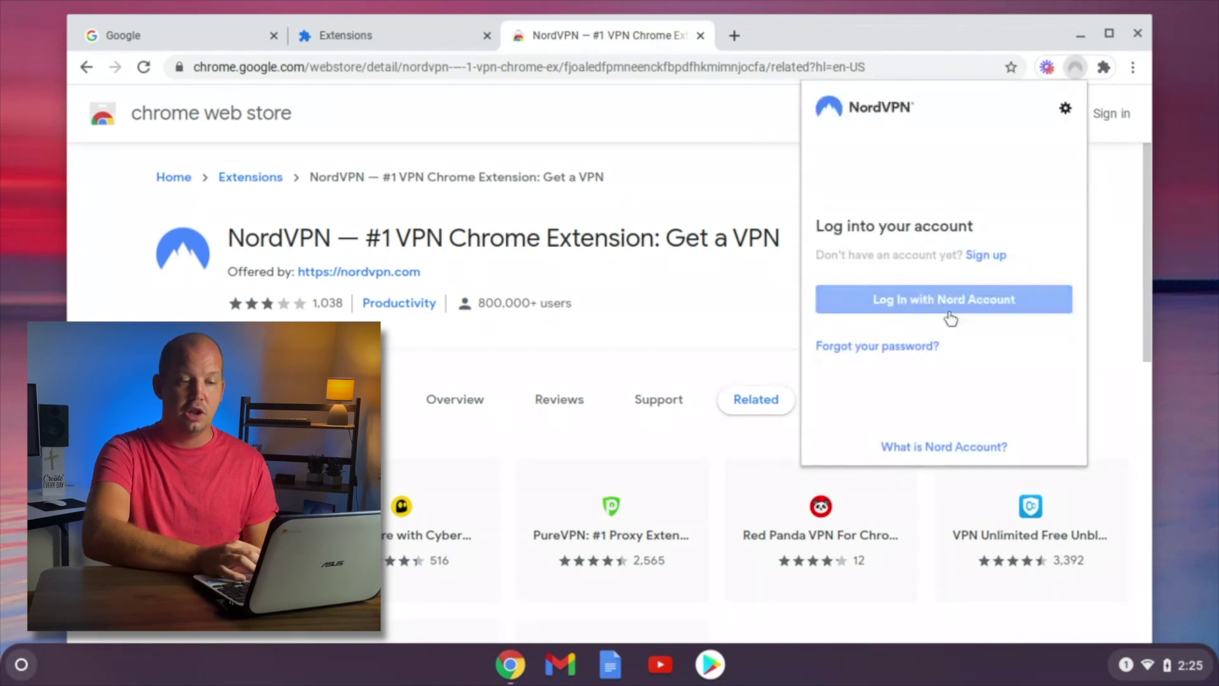
click(945, 303)
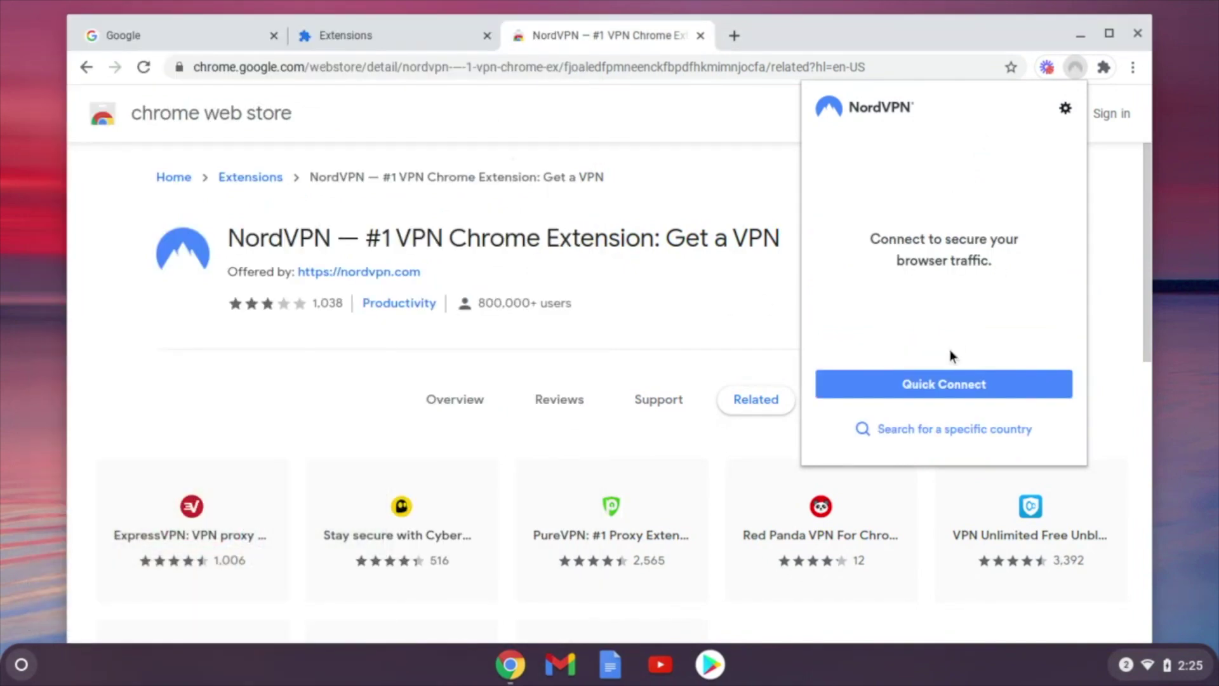
click(948, 385)
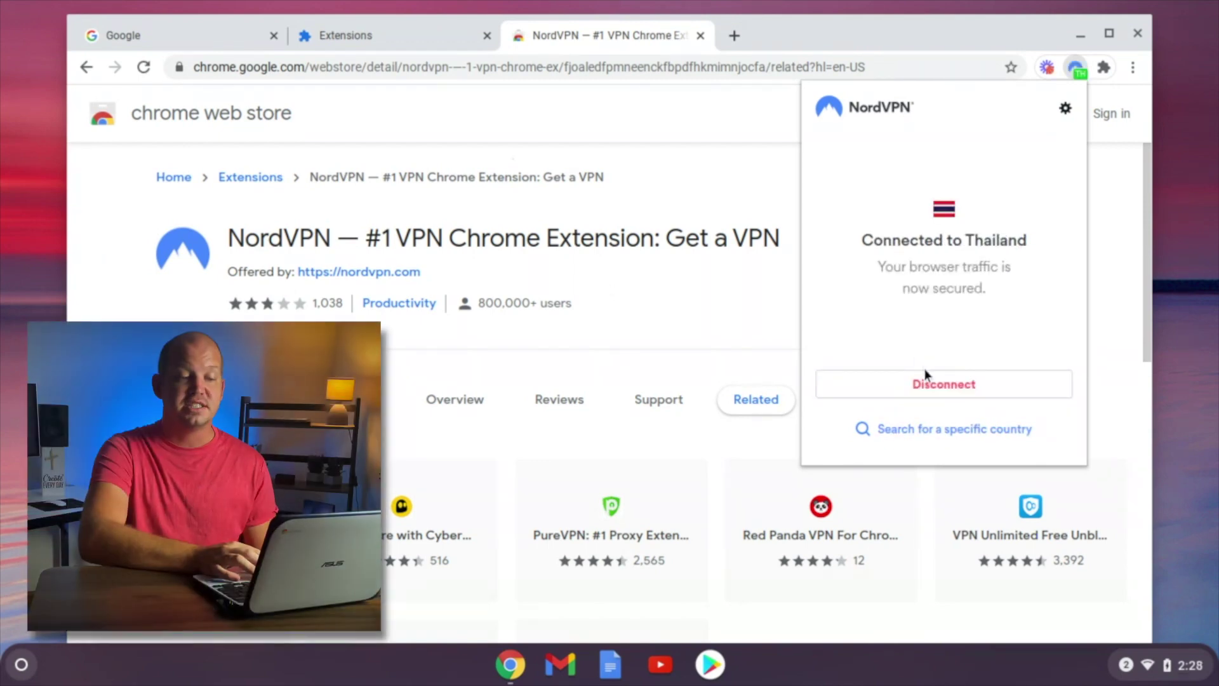
Browse servers by country, return to the connection status, and open NordVPN's settings.
click(927, 431)
click(827, 105)
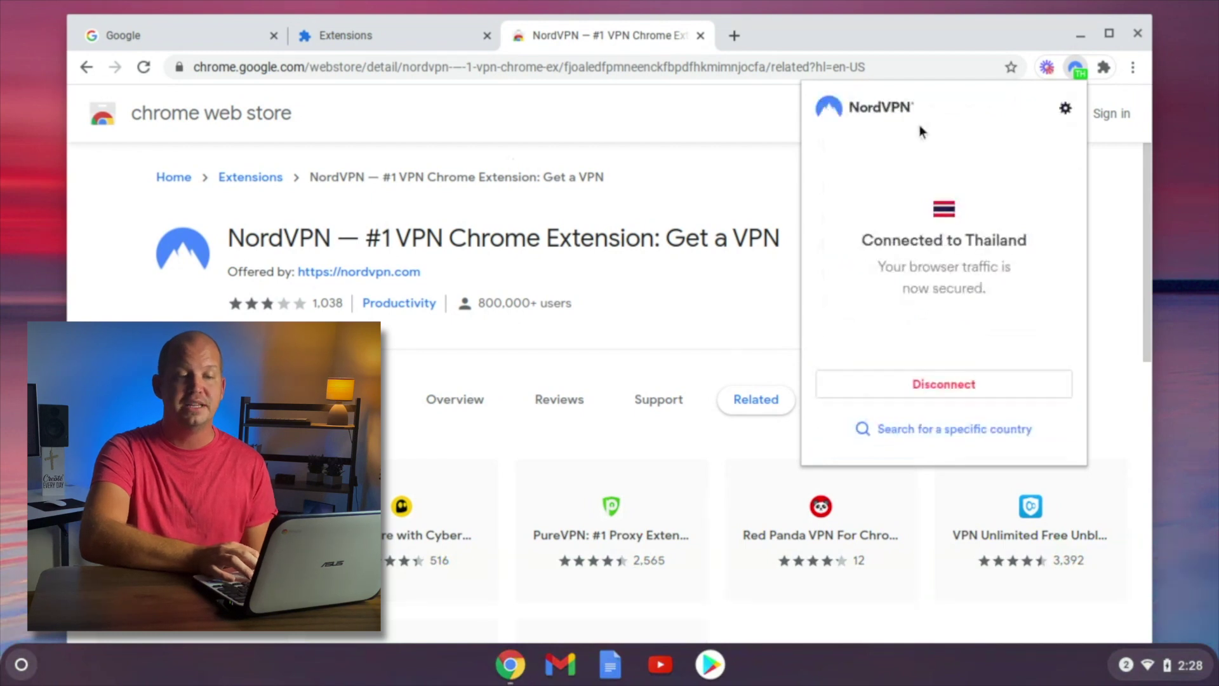
click(1067, 109)
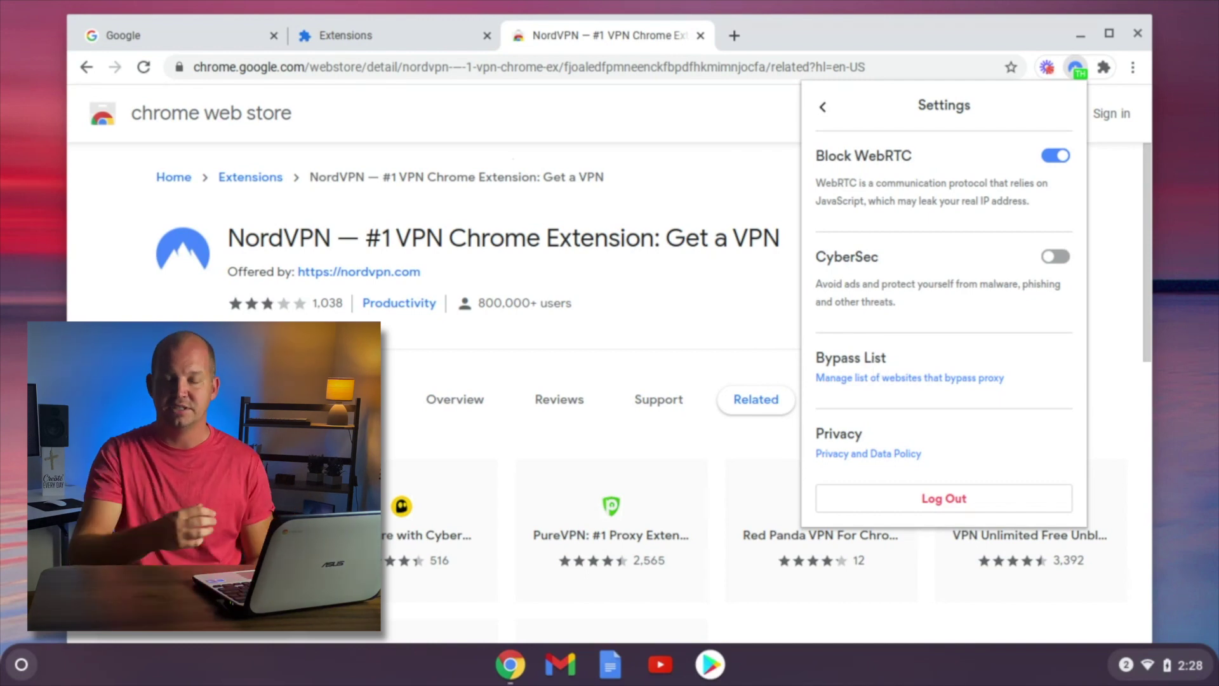
Pin NordVPN to the toolbar and confirm it is still connected to Thailand.
click(822, 109)
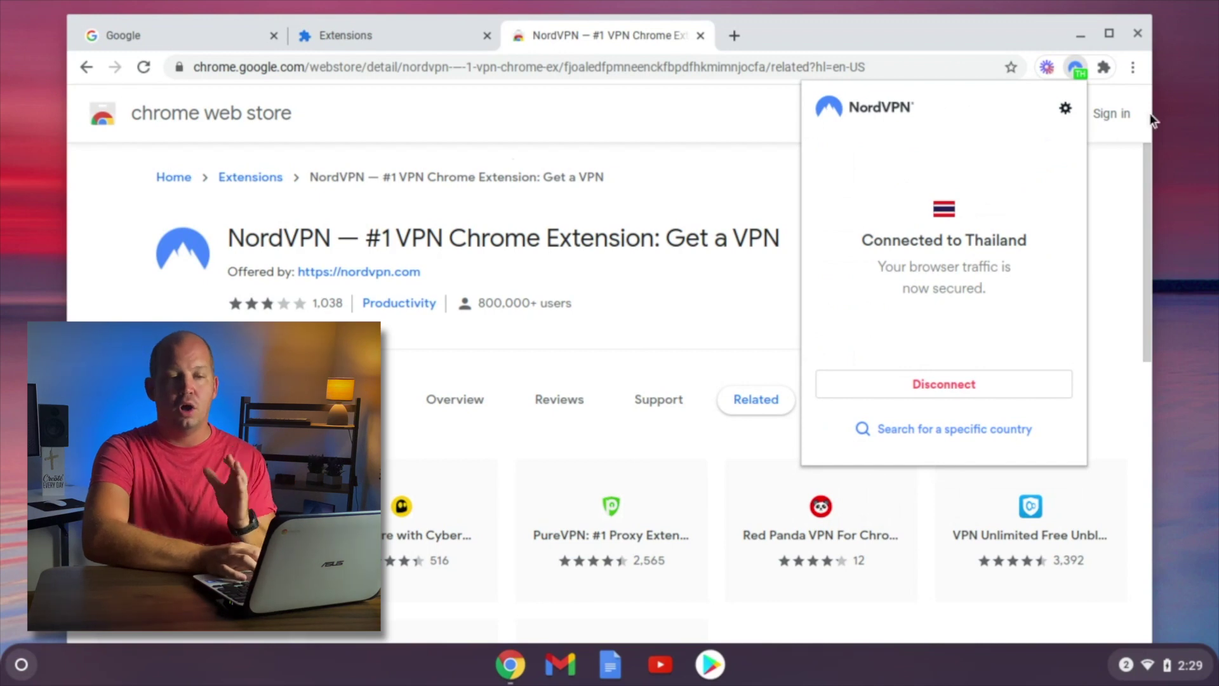
click(1103, 71)
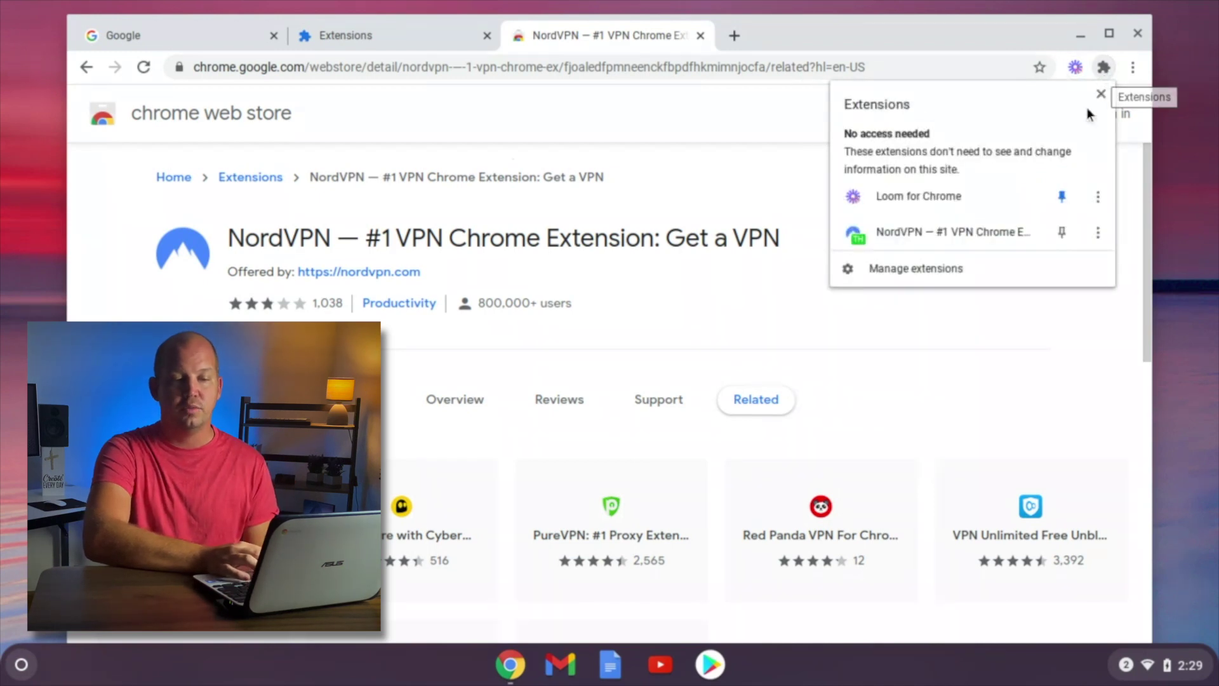
click(1061, 232)
click(1103, 71)
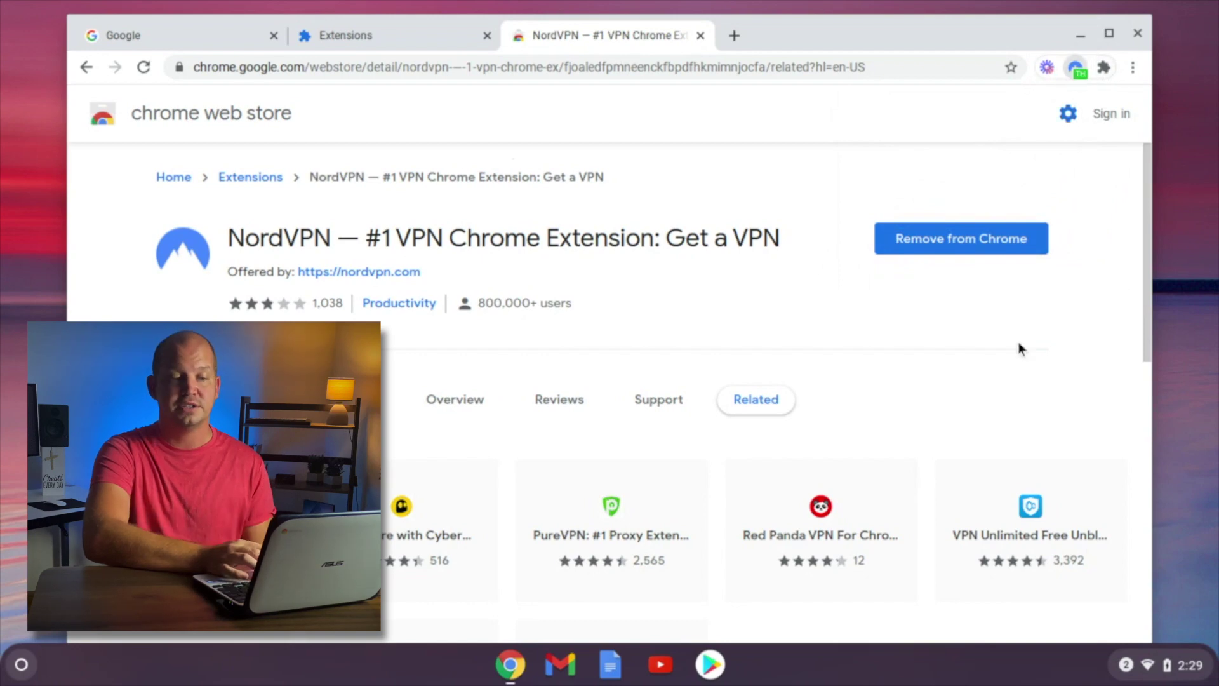
click(1078, 76)
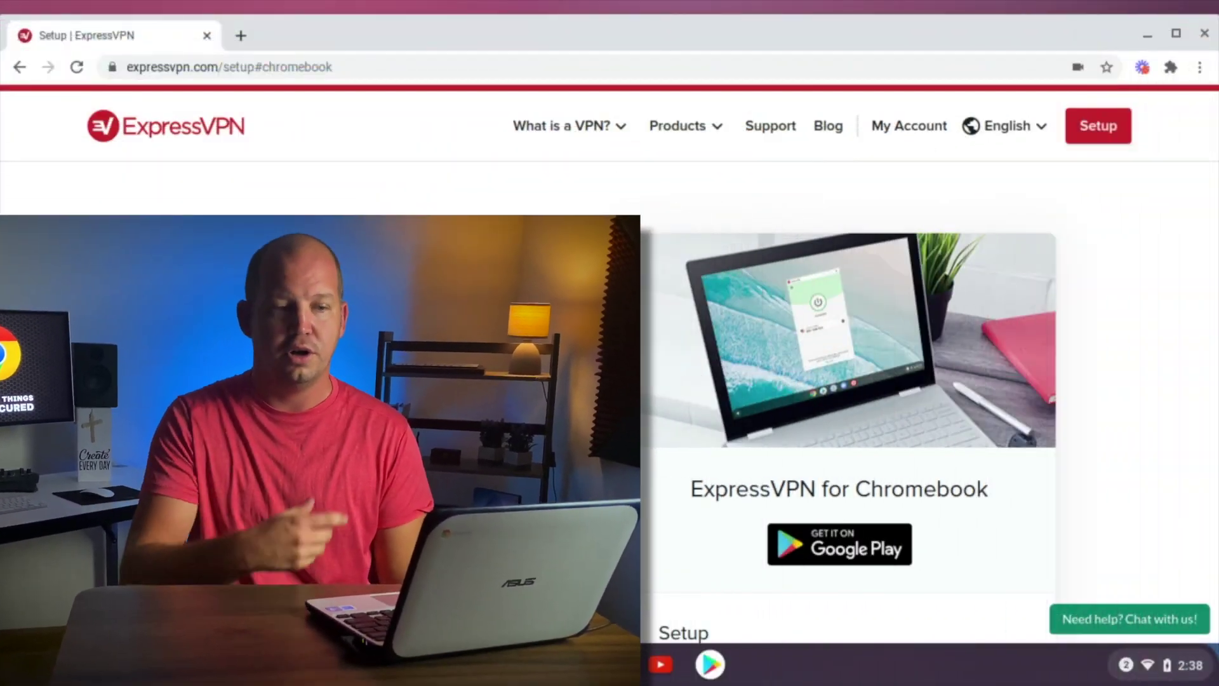
click(1183, 665)
click(1059, 490)
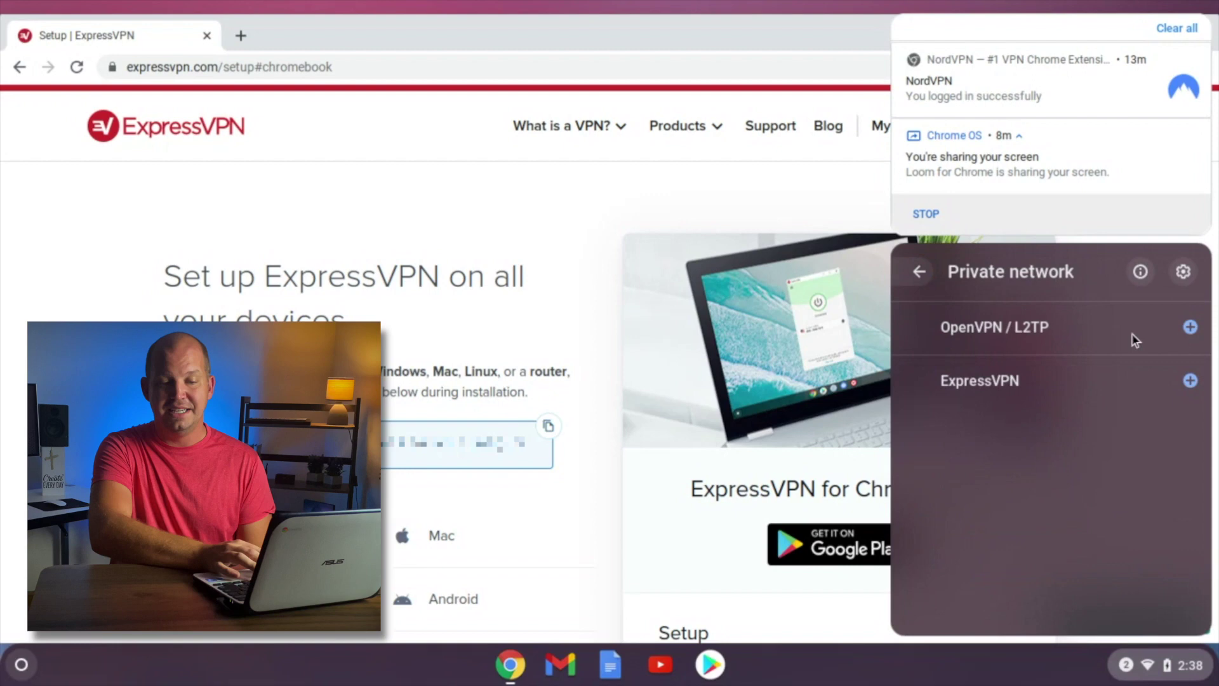
click(1191, 327)
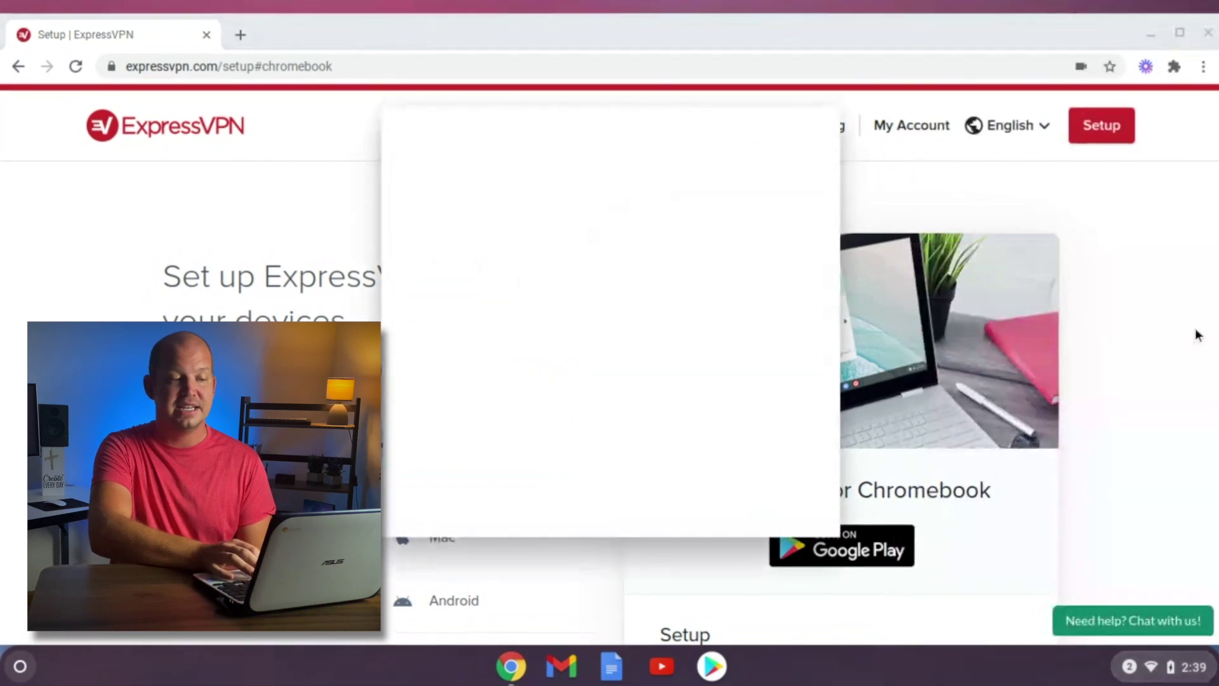
click(735, 346)
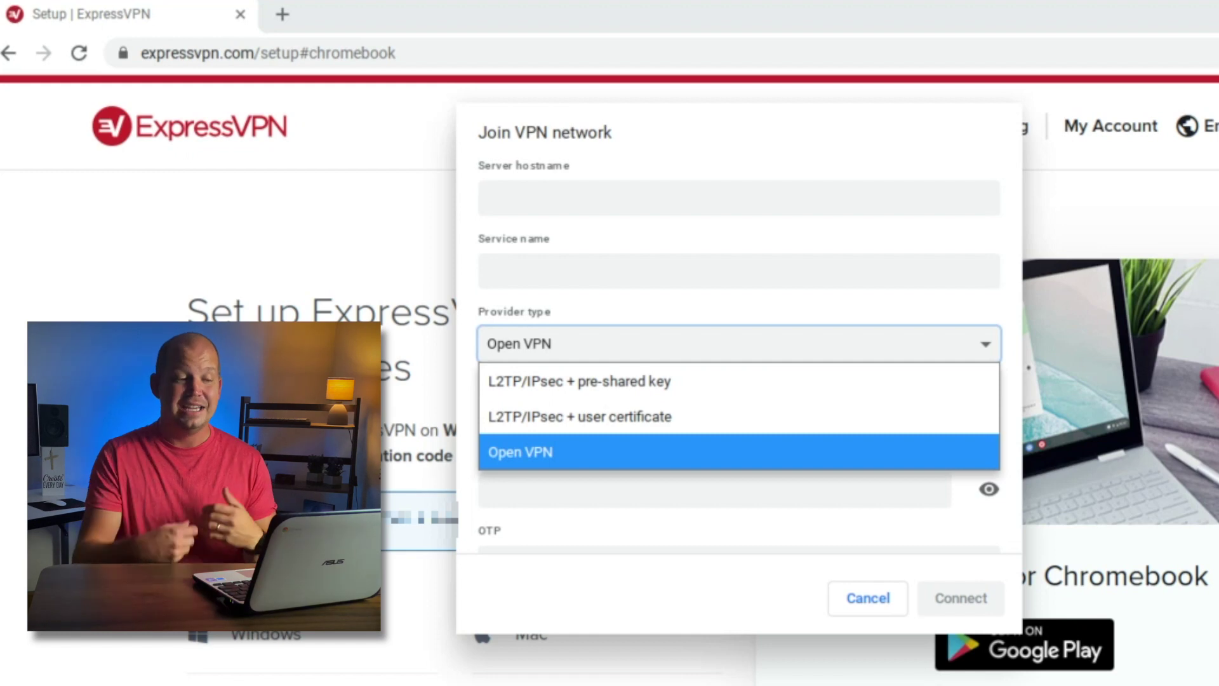
click(656, 382)
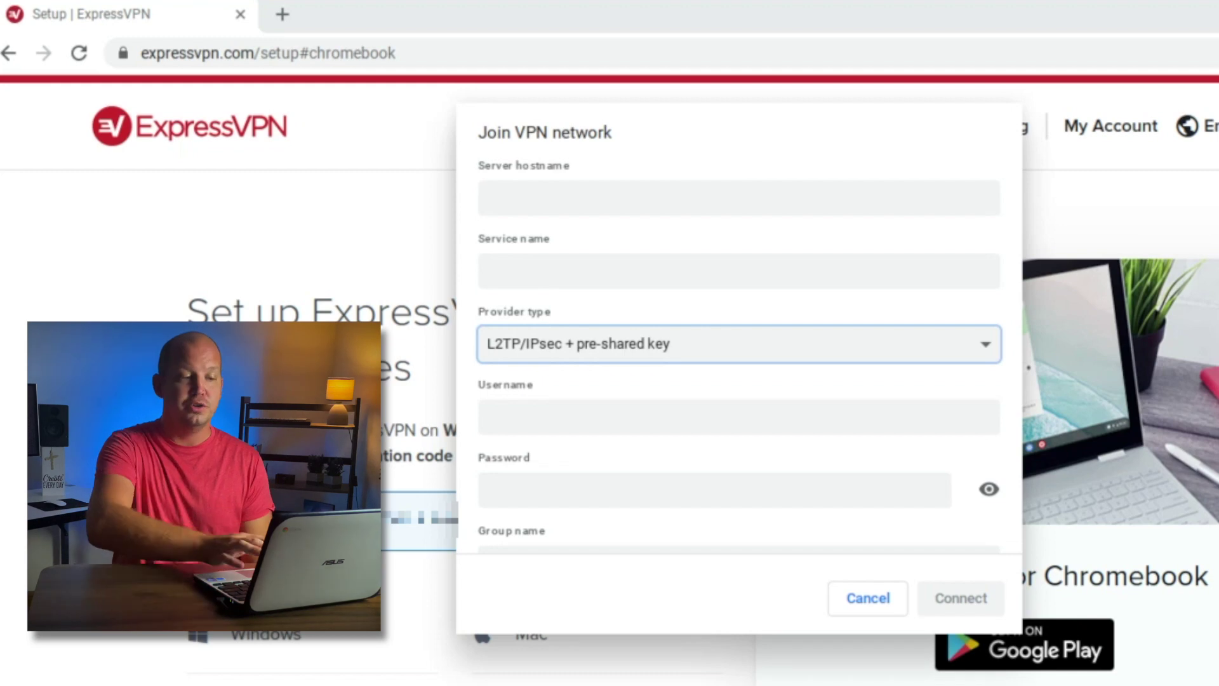
Close the VPN join form and copy the manual-setup username from ExpressVPN's instructions.
click(864, 597)
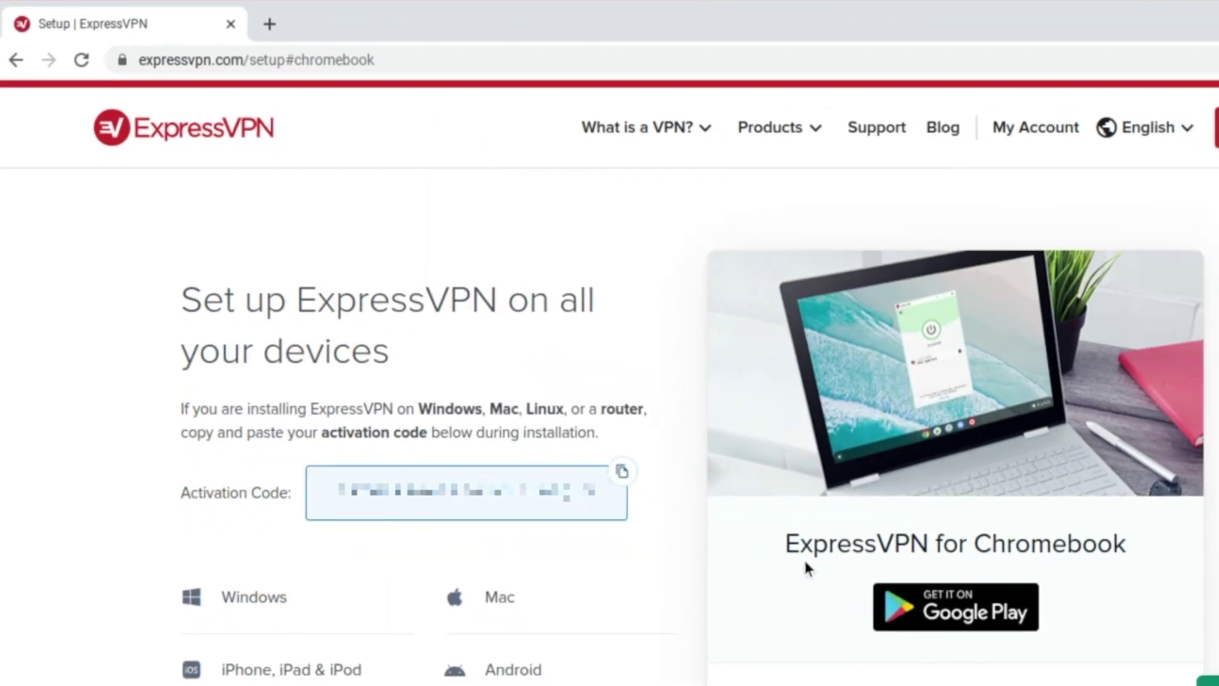
scroll(721, 543, down, 8)
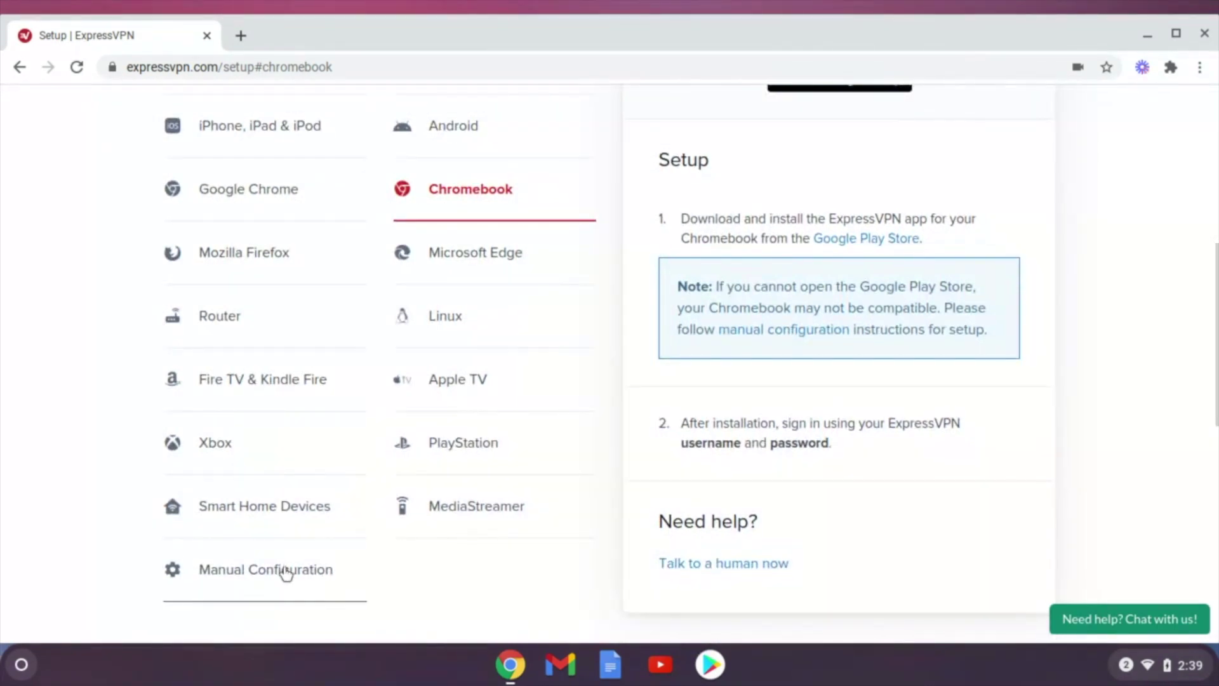
click(283, 571)
scroll(926, 246, up, 3)
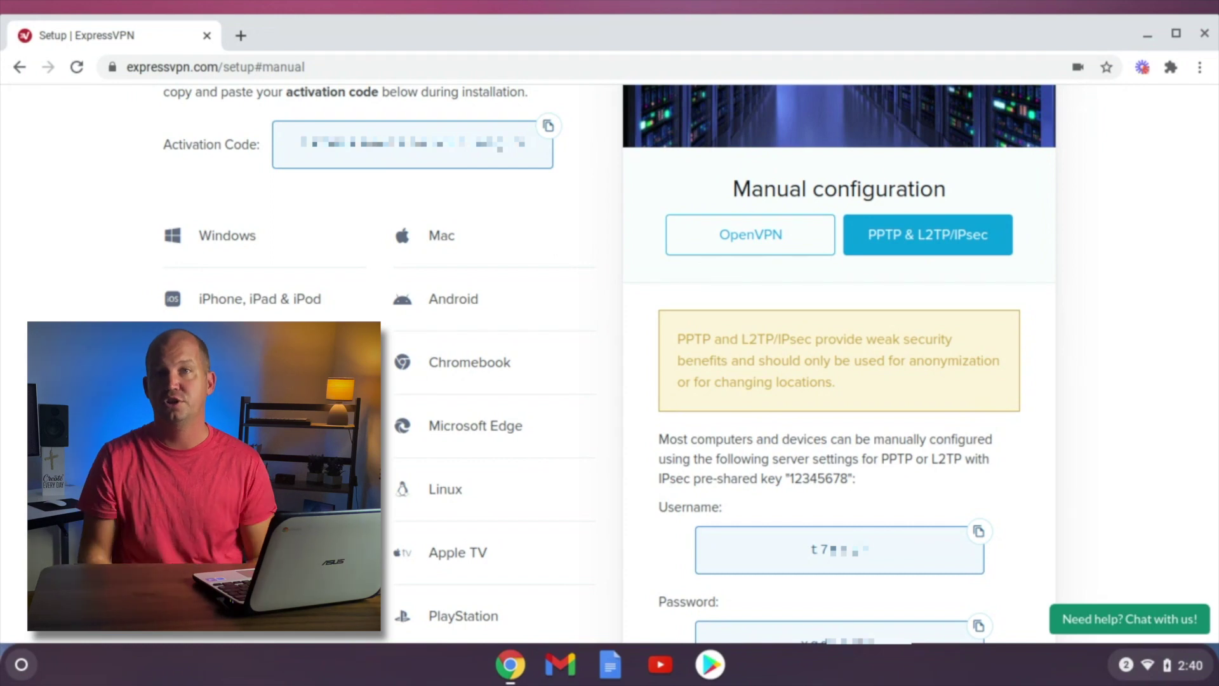
scroll(944, 322, down, 3)
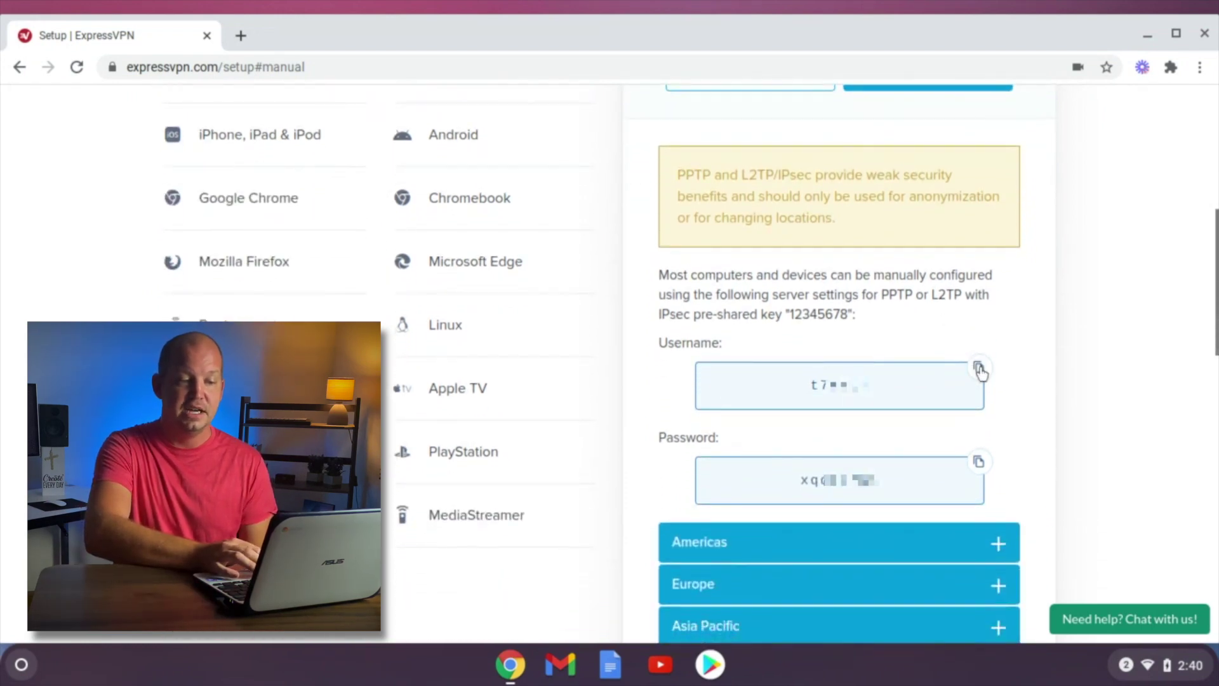
click(979, 370)
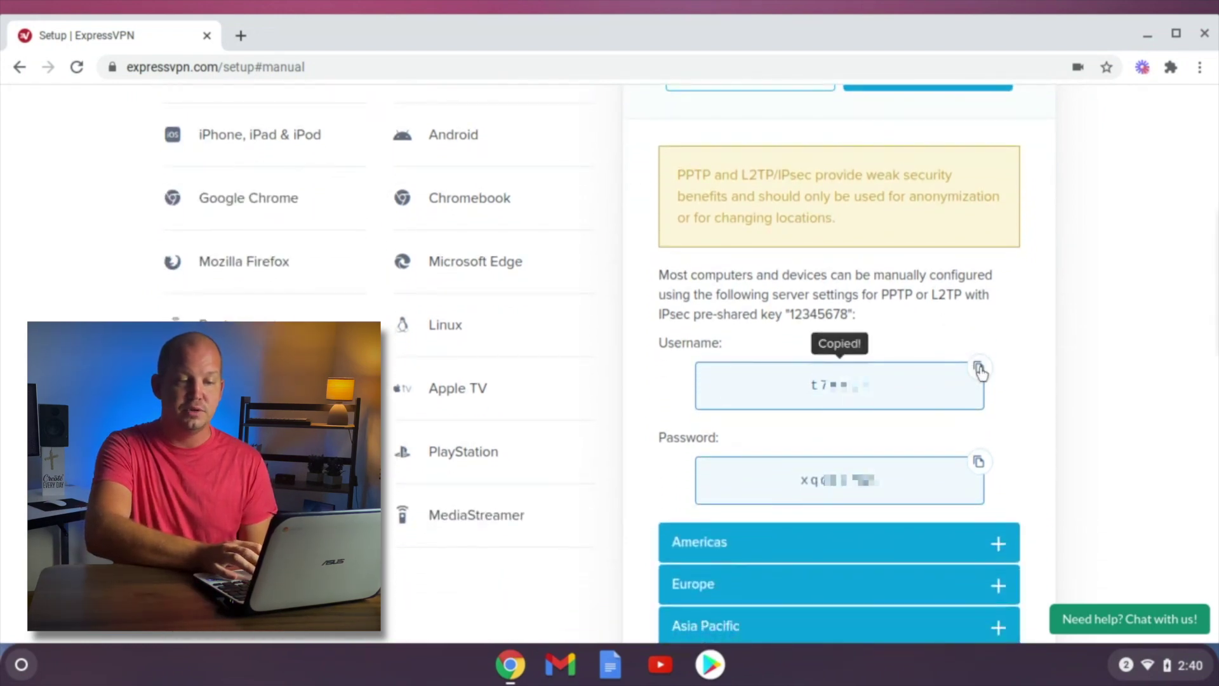
Start a new OpenVPN / L2TP connection and expand the Americas L2TP server list.
click(1152, 663)
click(1037, 452)
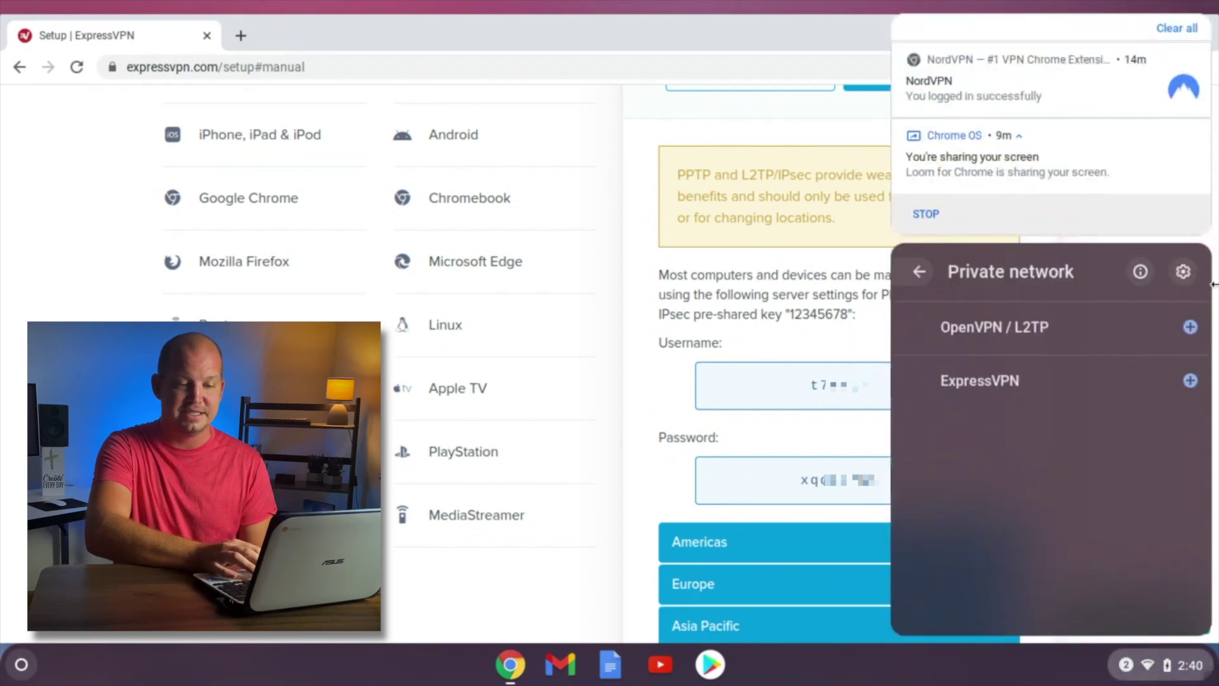
click(1191, 327)
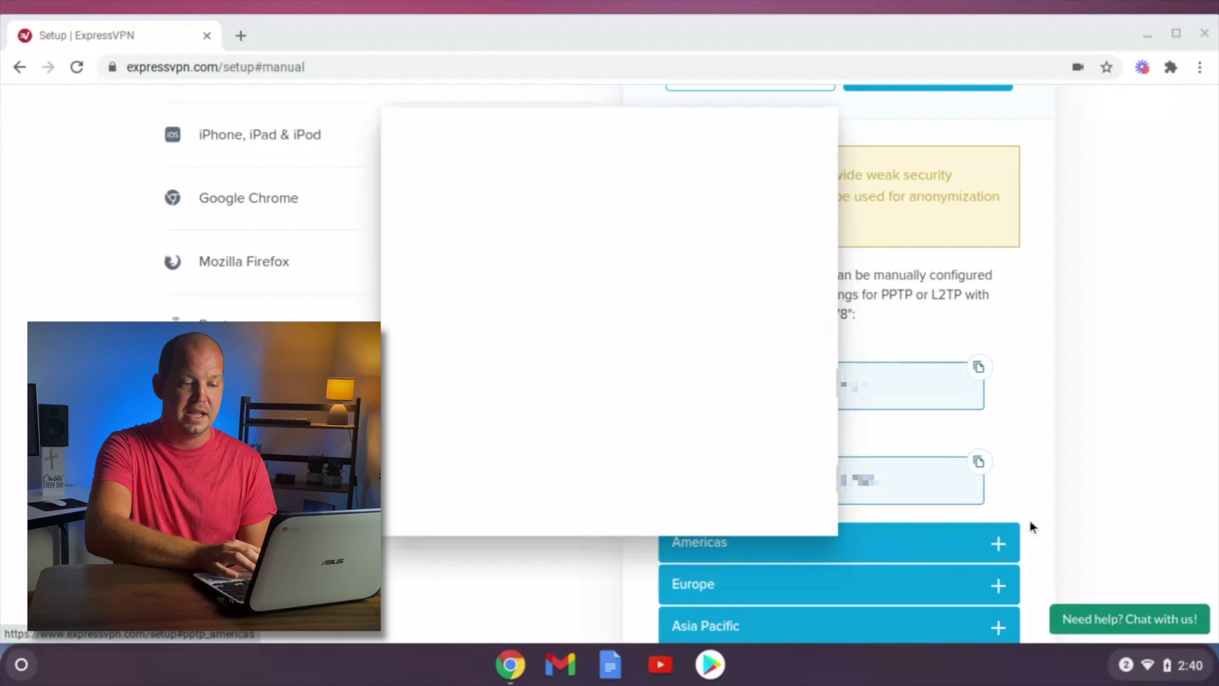
click(1001, 554)
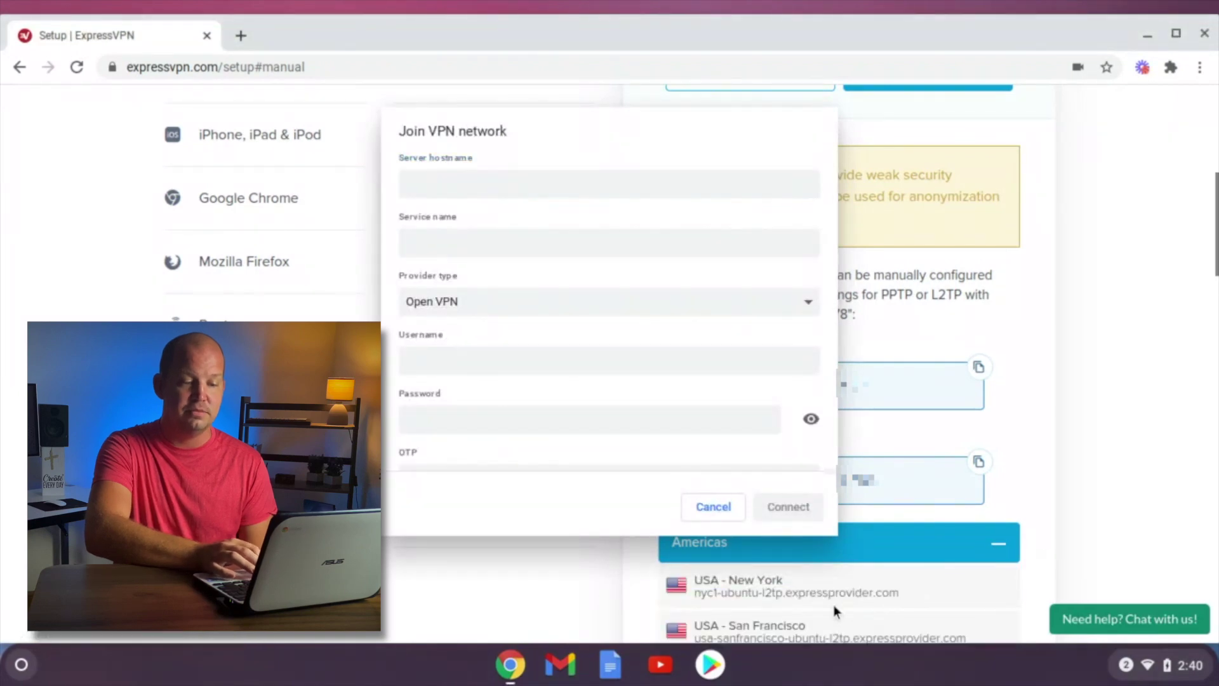
Set the server hostname to nyc1-ubuntu-l2tp.expressprovider.com and the service name to ExpressVPN New York.
triple_click(841, 594)
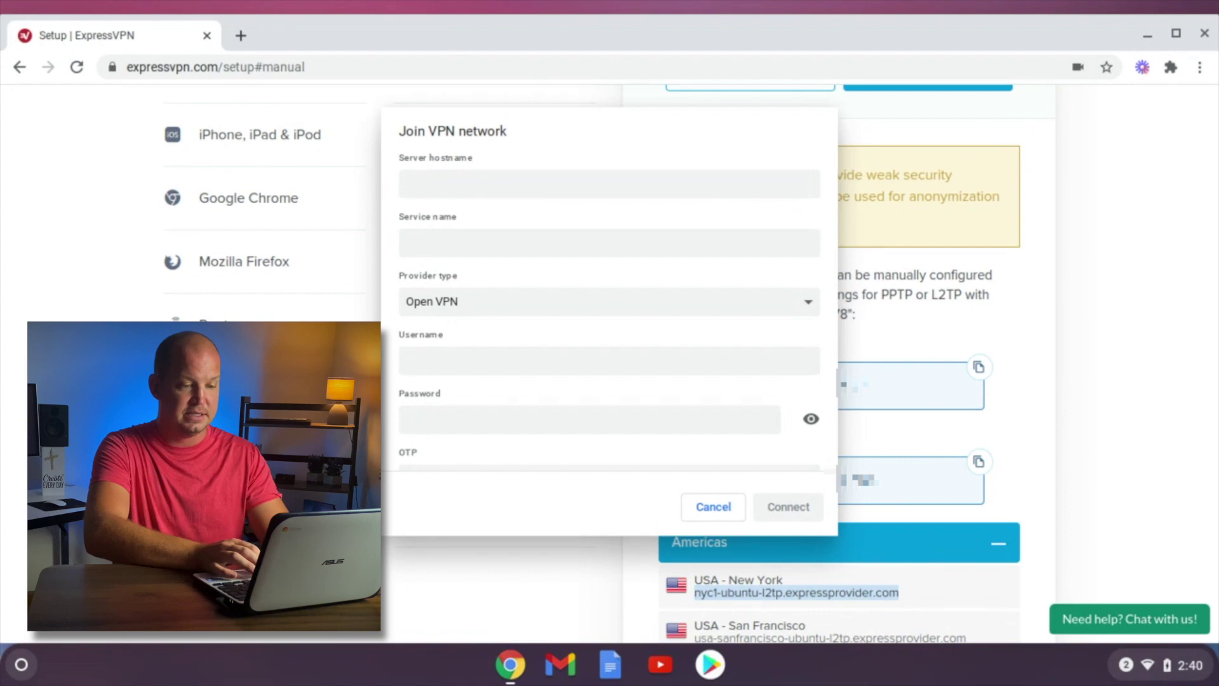
click(490, 186)
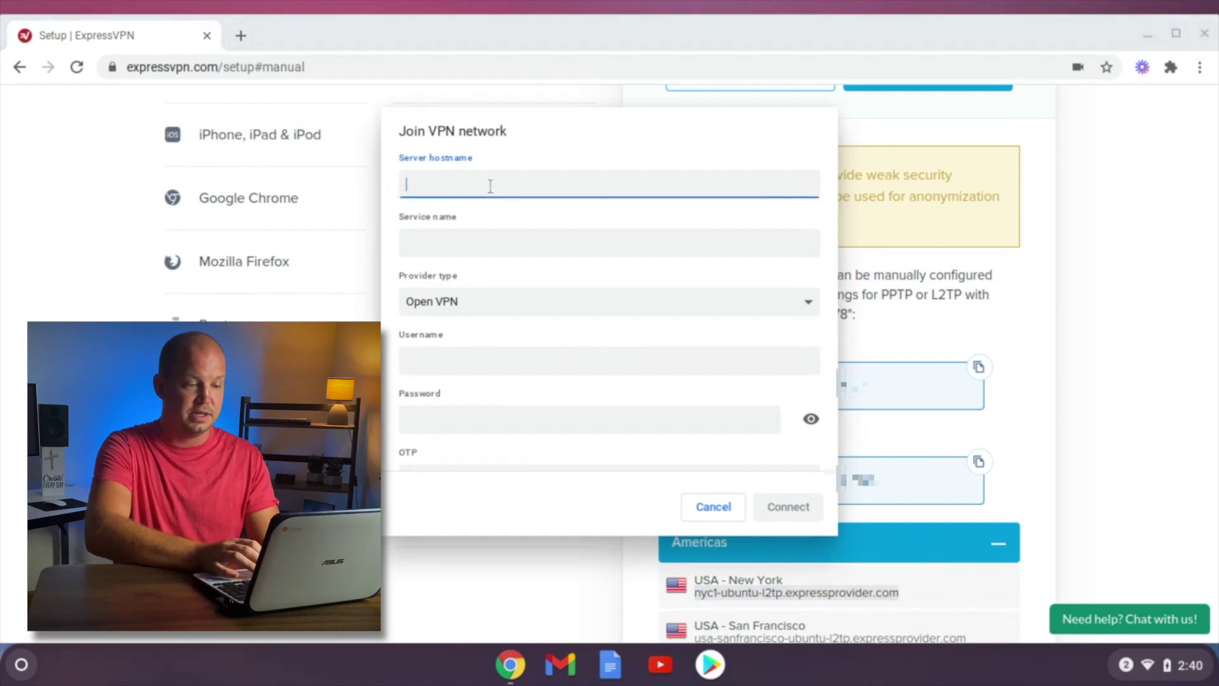
key(ctrl+v)
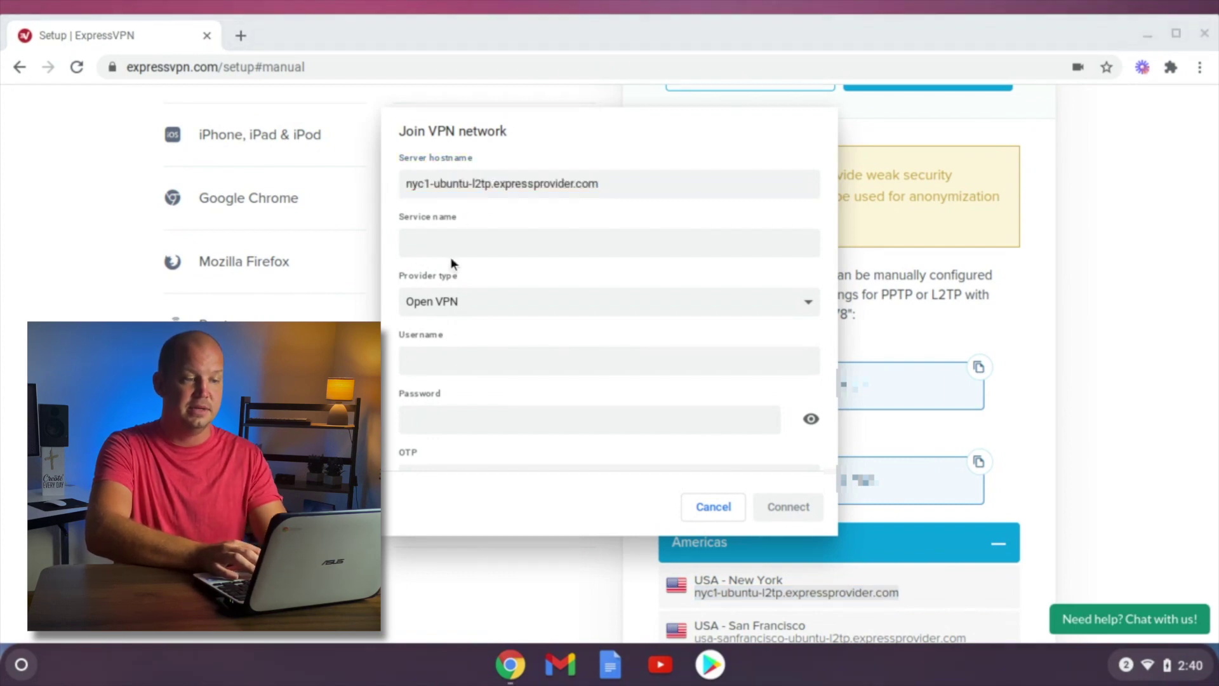
click(482, 240)
text(Express)
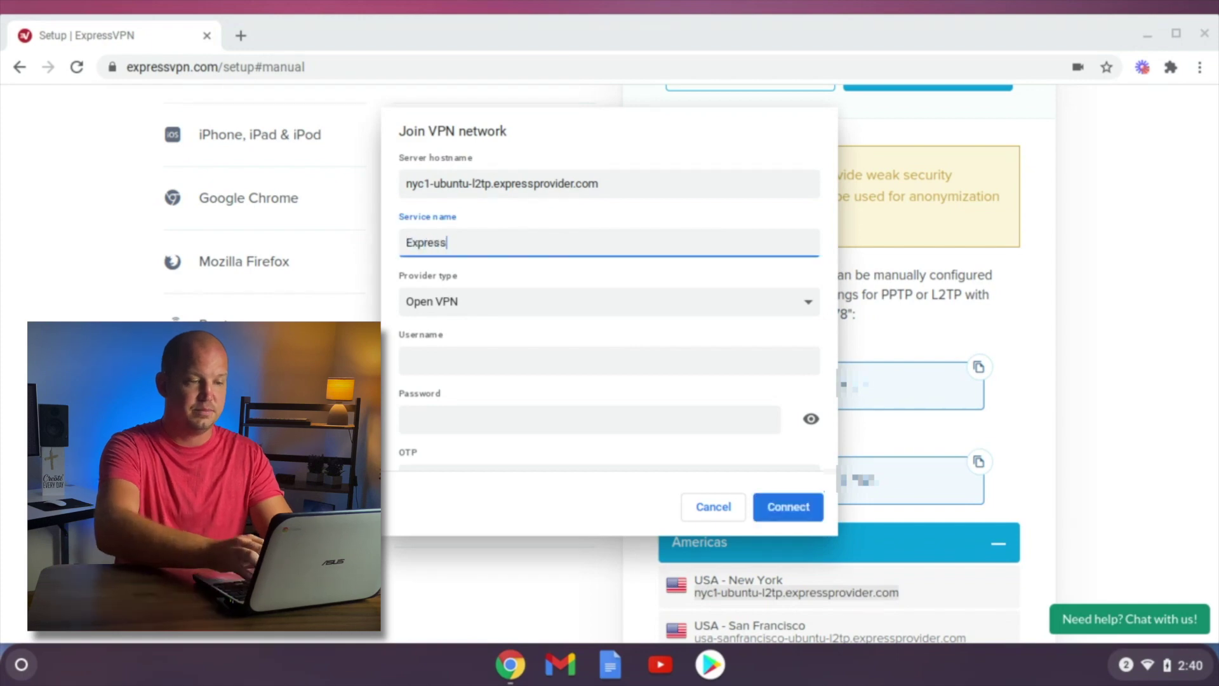
text(VPN New York)
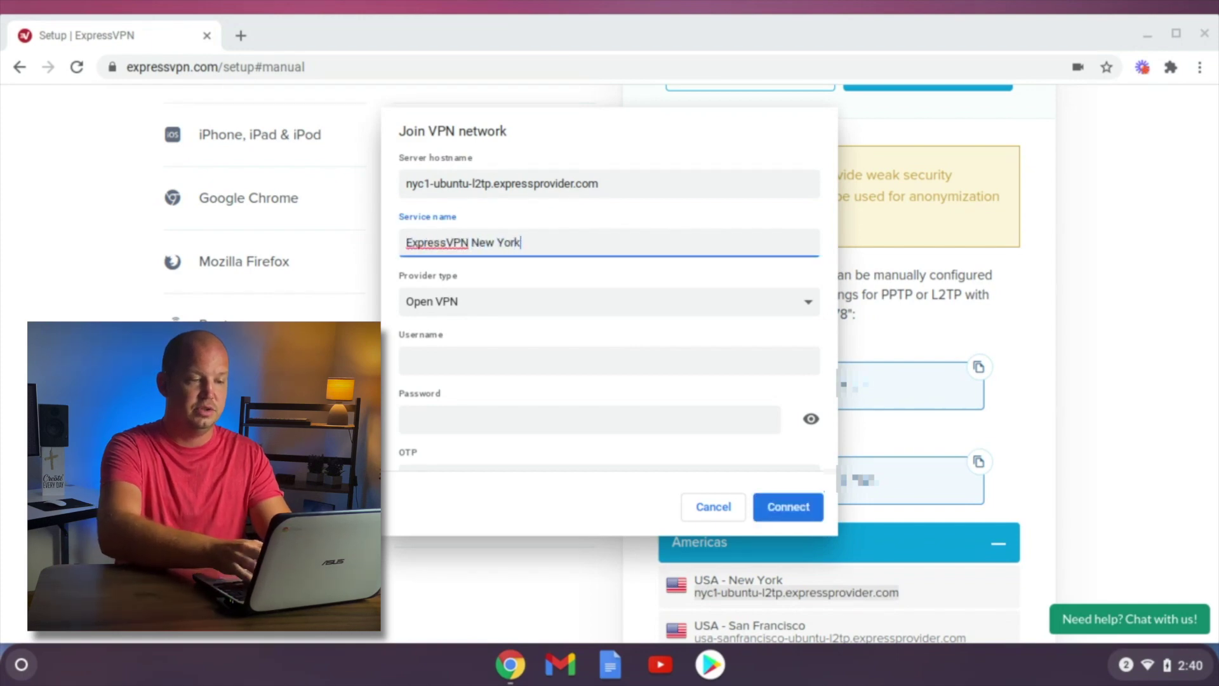
Choose L2TP/IPsec + pre-shared key as provider and fill in the account username and password.
click(483, 302)
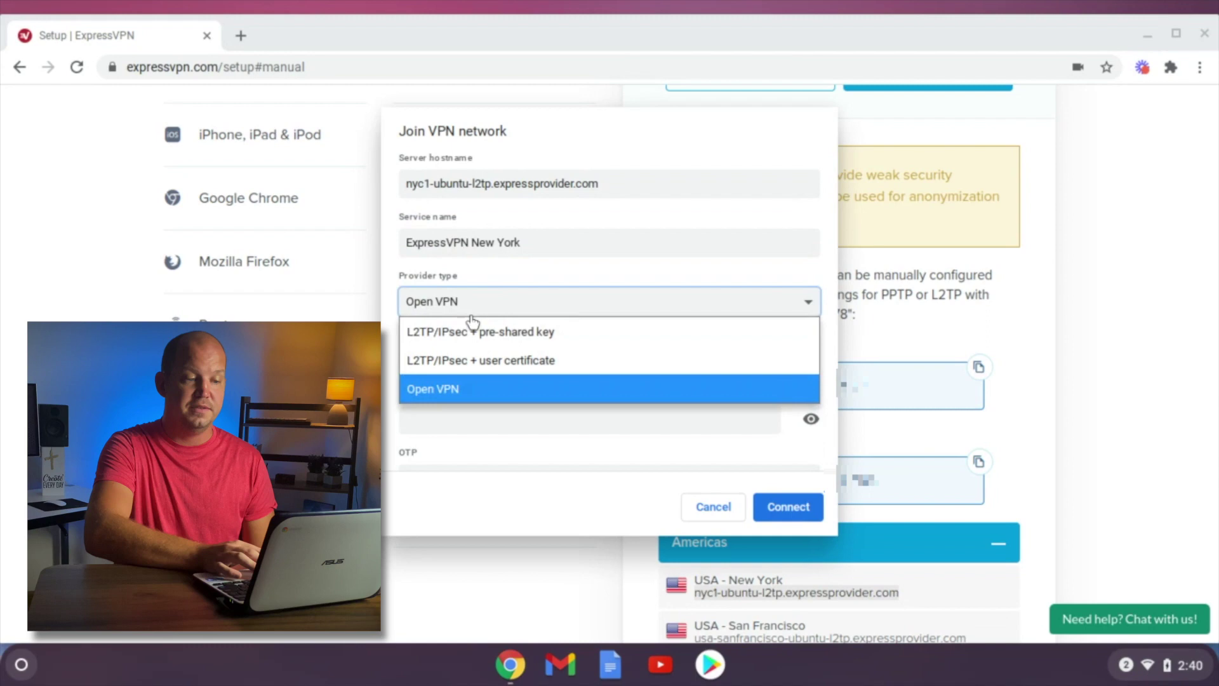
click(464, 333)
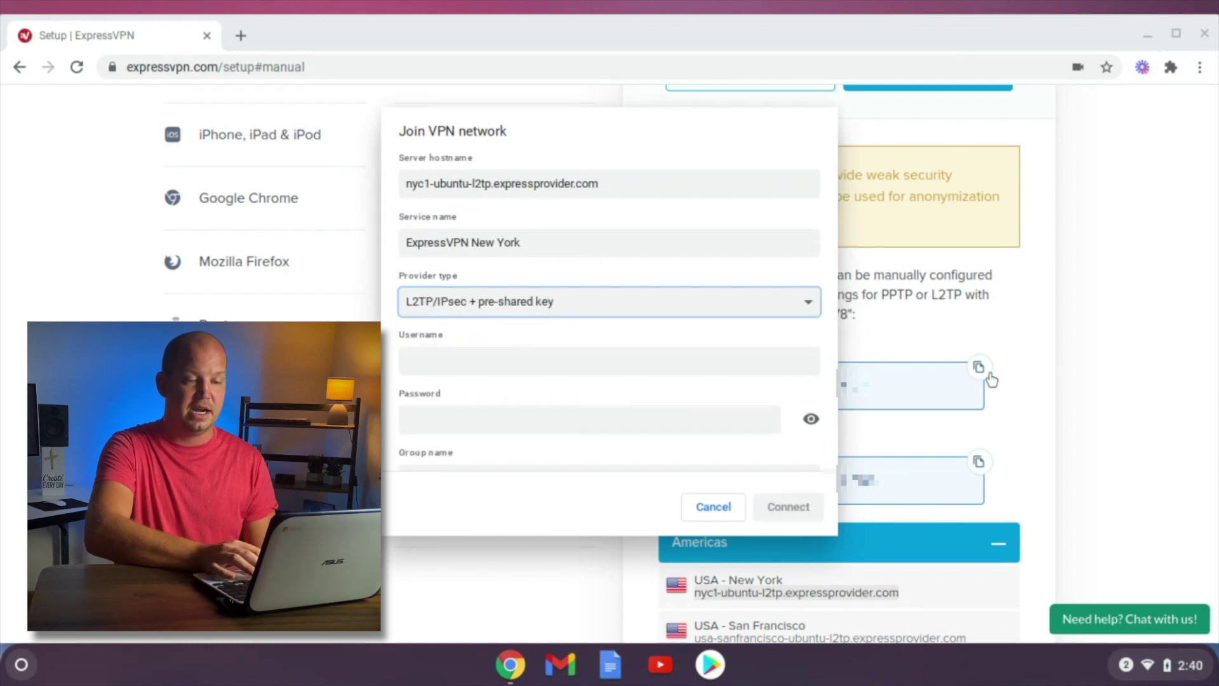
click(671, 358)
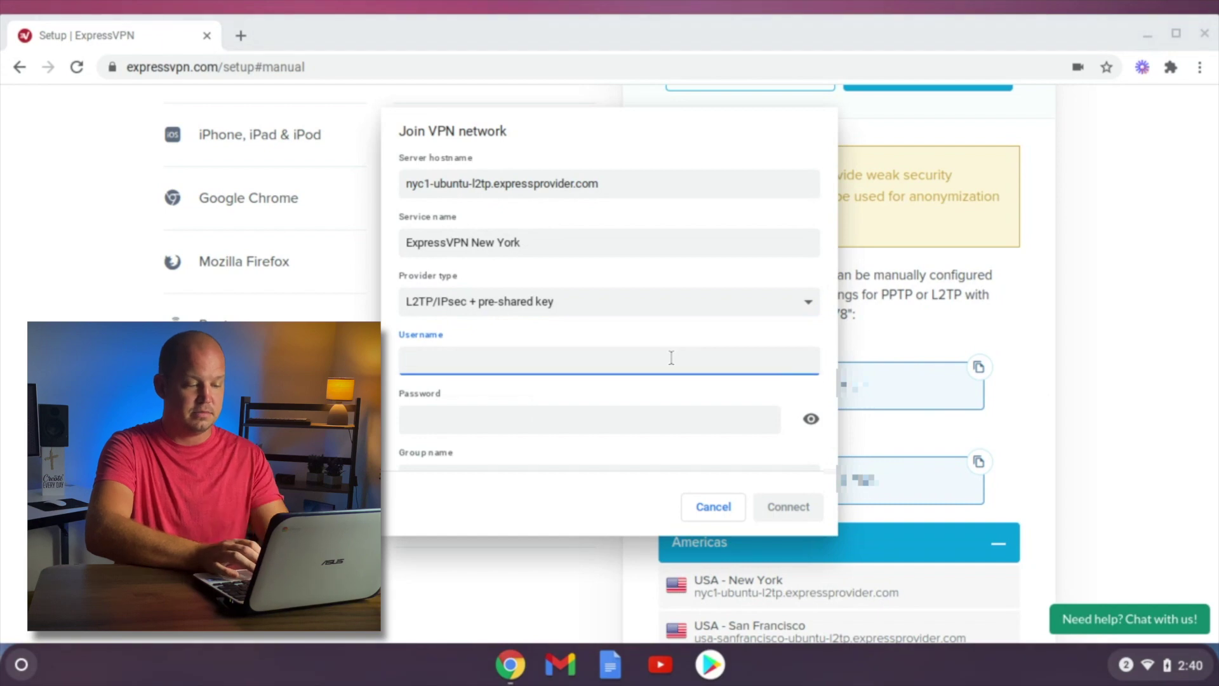
click(969, 456)
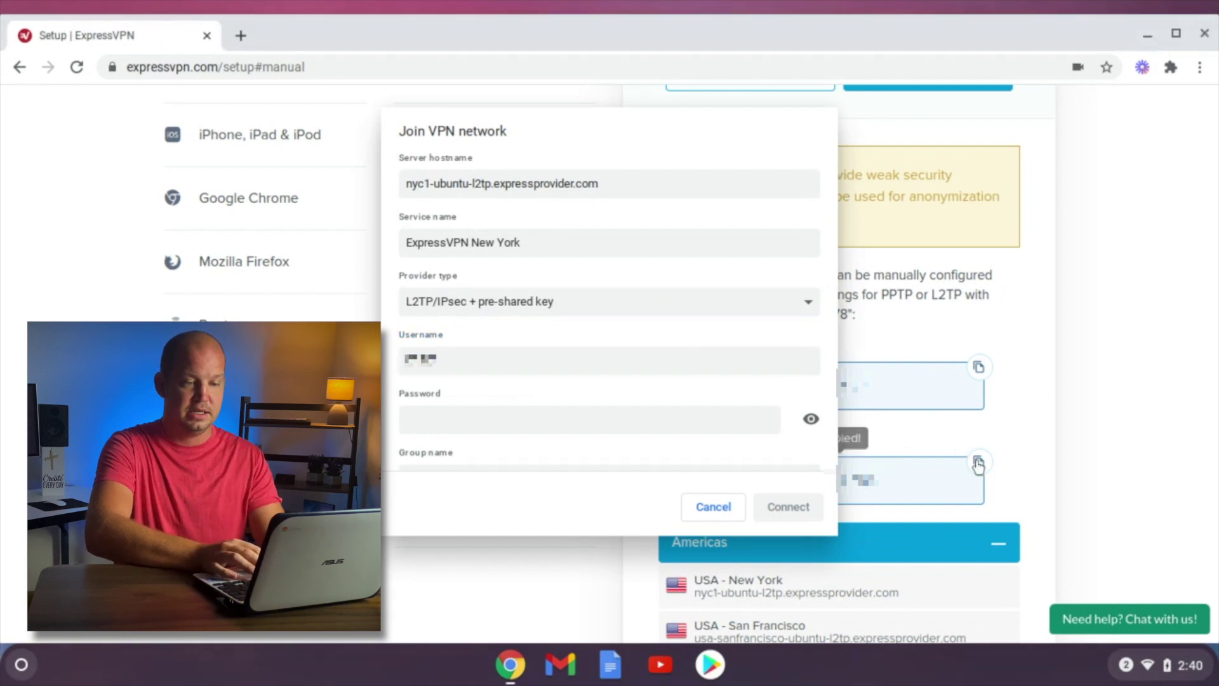
click(736, 423)
key(ctrl+v)
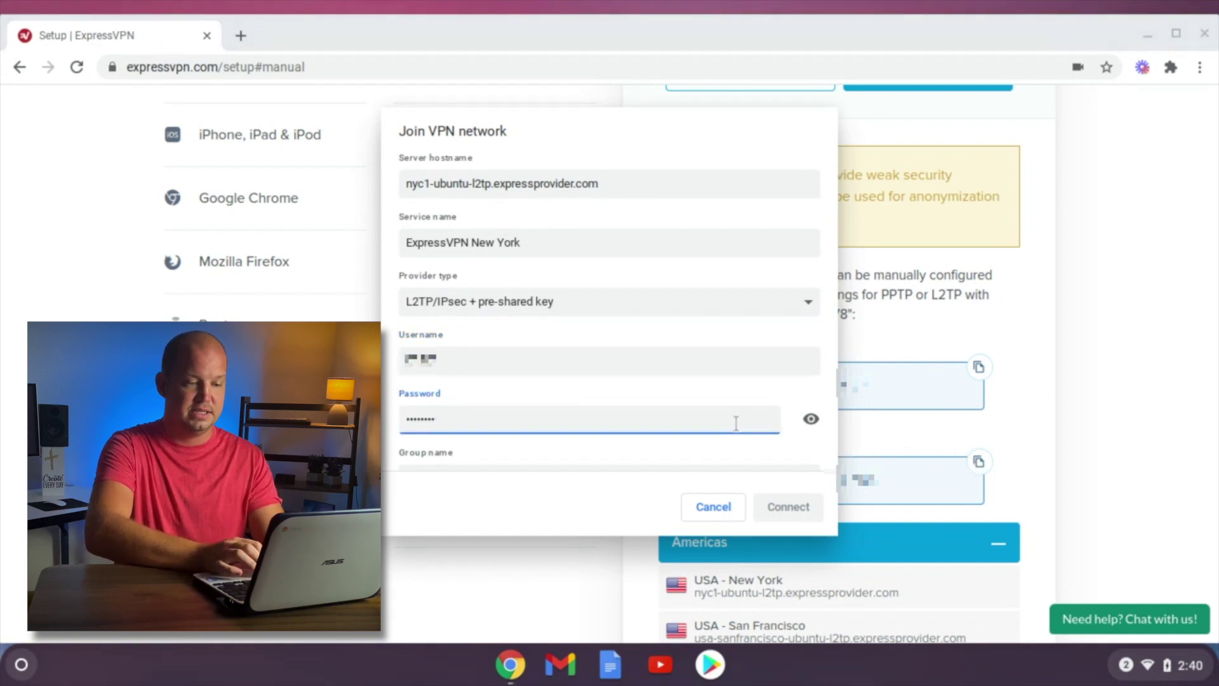
Enter the pre-shared key and connect the ExpressVPN New York VPN.
scroll(1060, 403, down, 10)
scroll(1061, 403, up, 15)
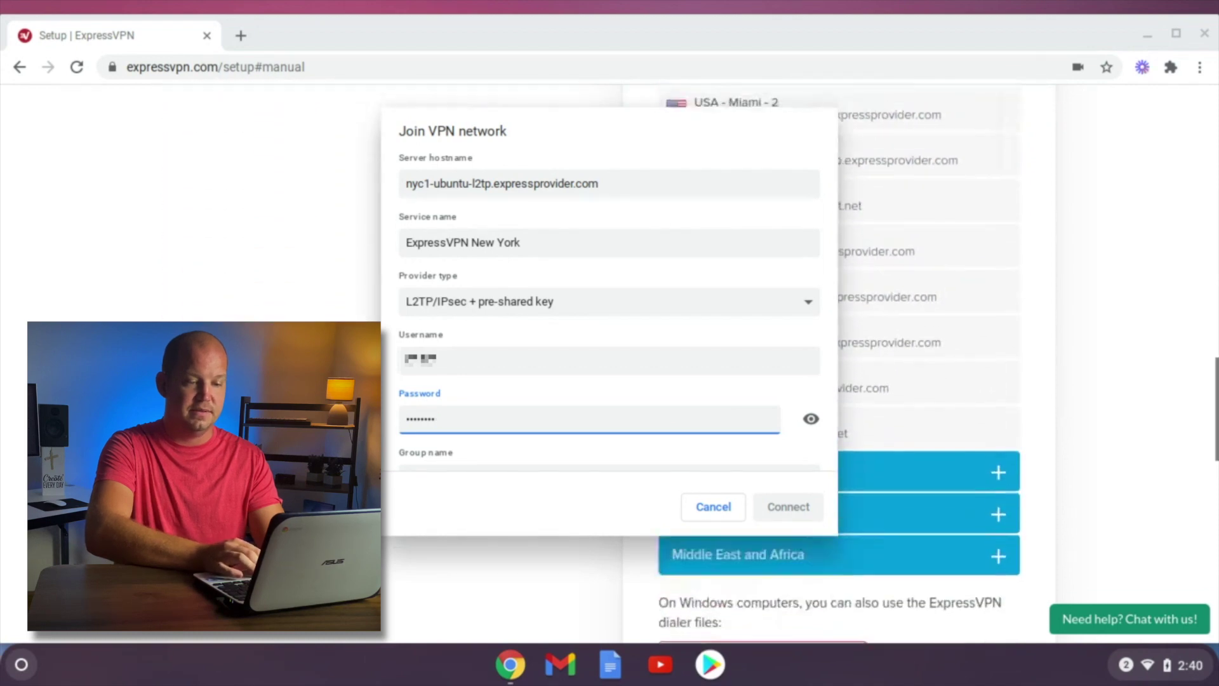
scroll(1061, 404, down, 3)
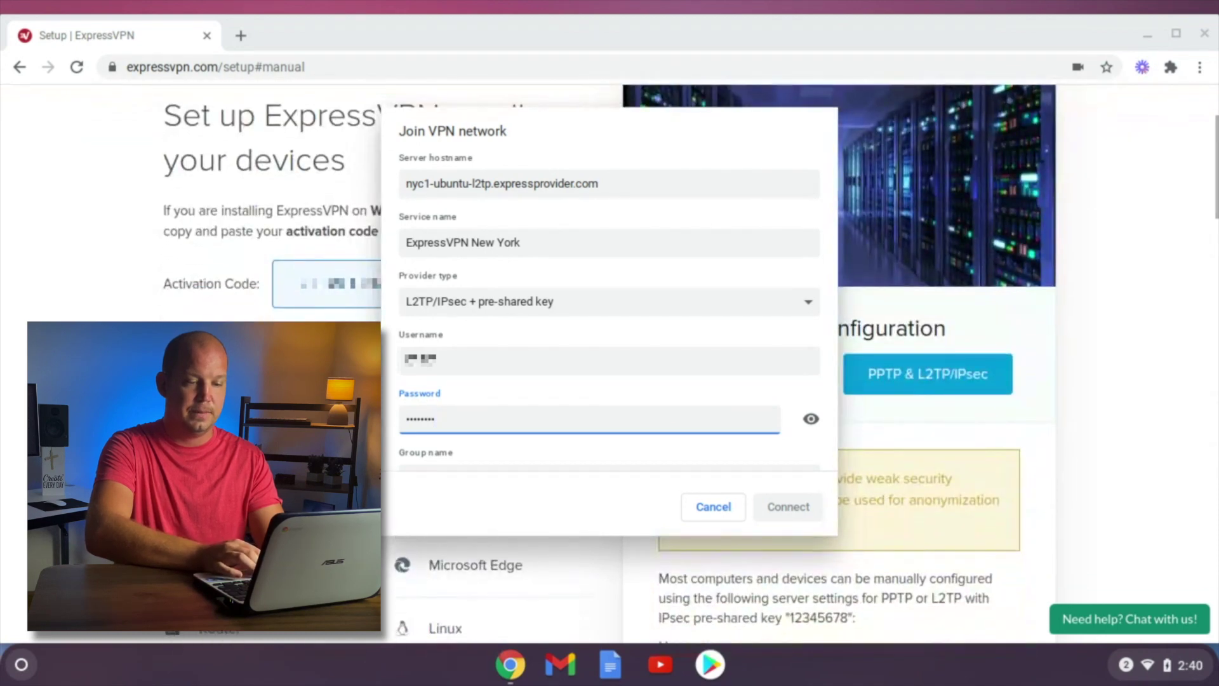
scroll(490, 408, down, 3)
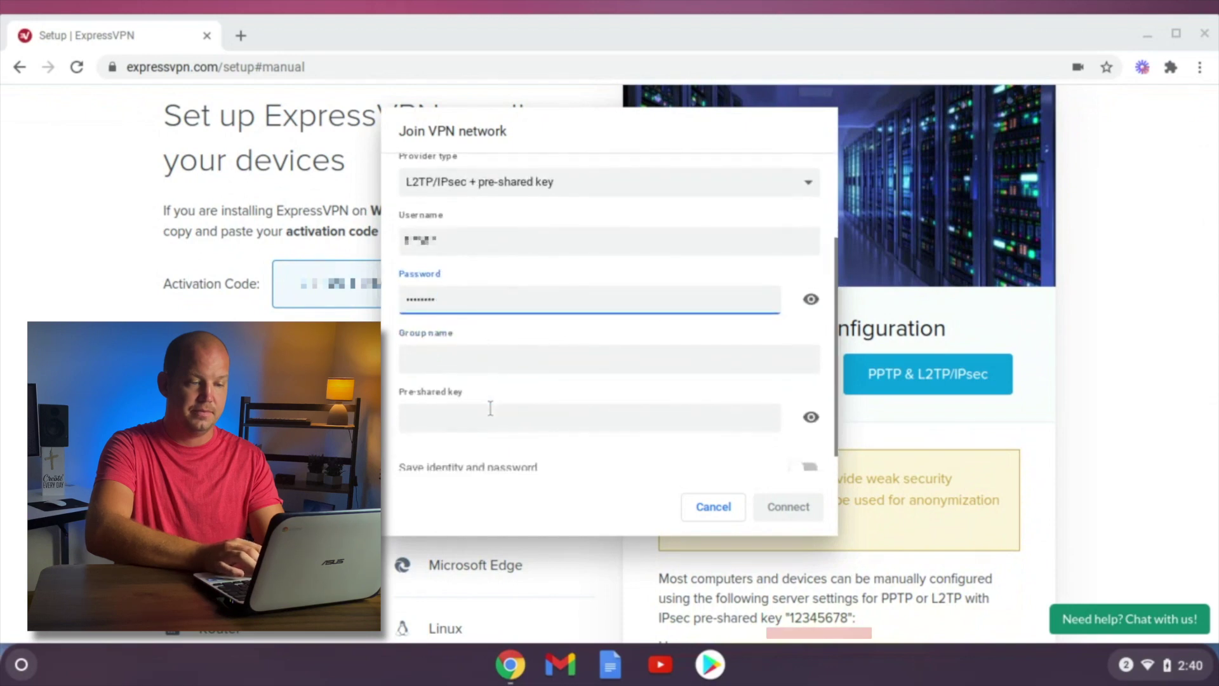
click(502, 413)
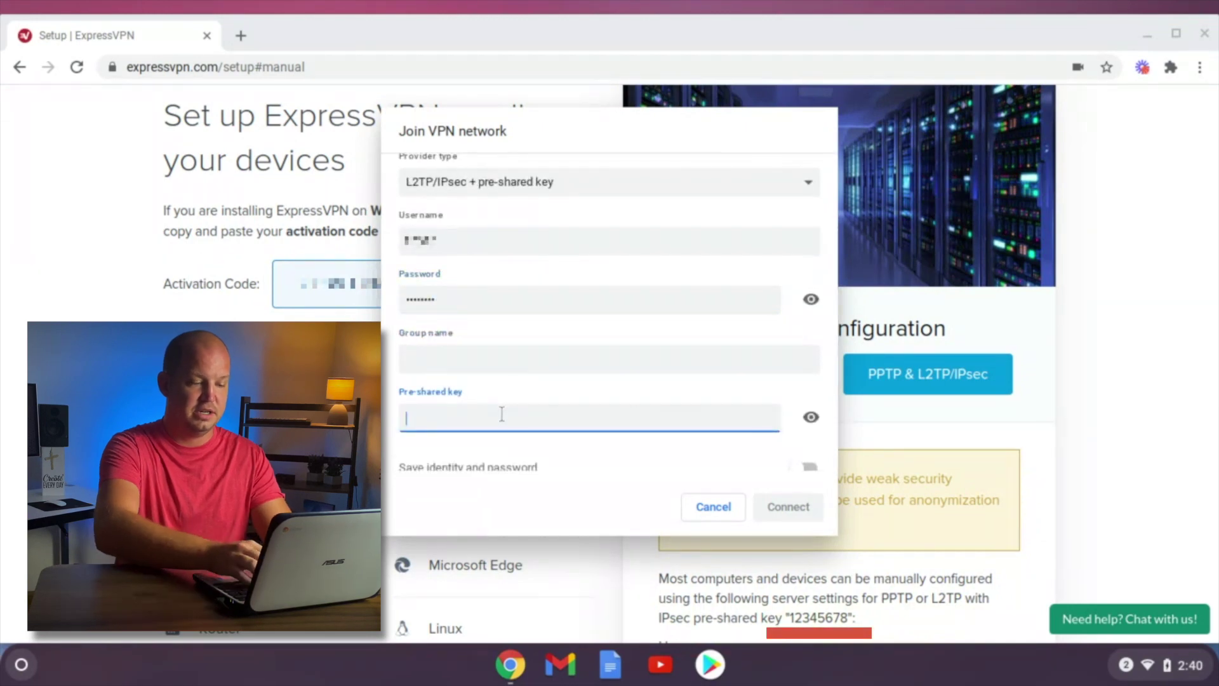
text(1234567)
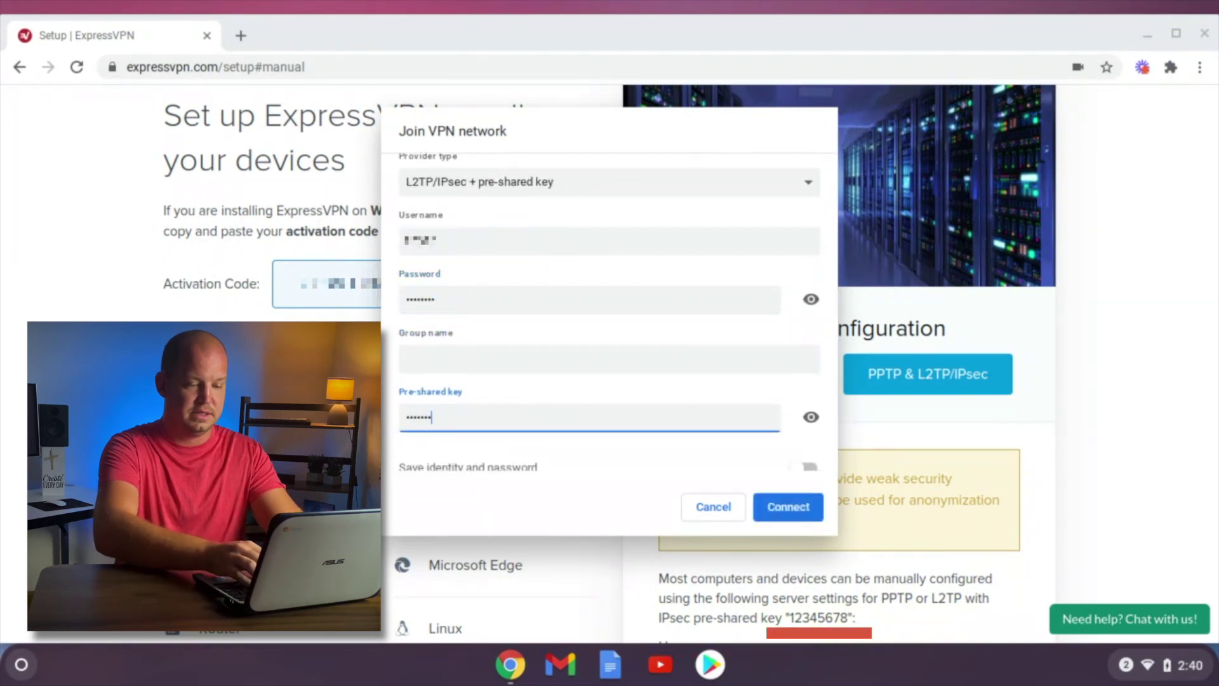
text(8)
scroll(610, 343, down, 1)
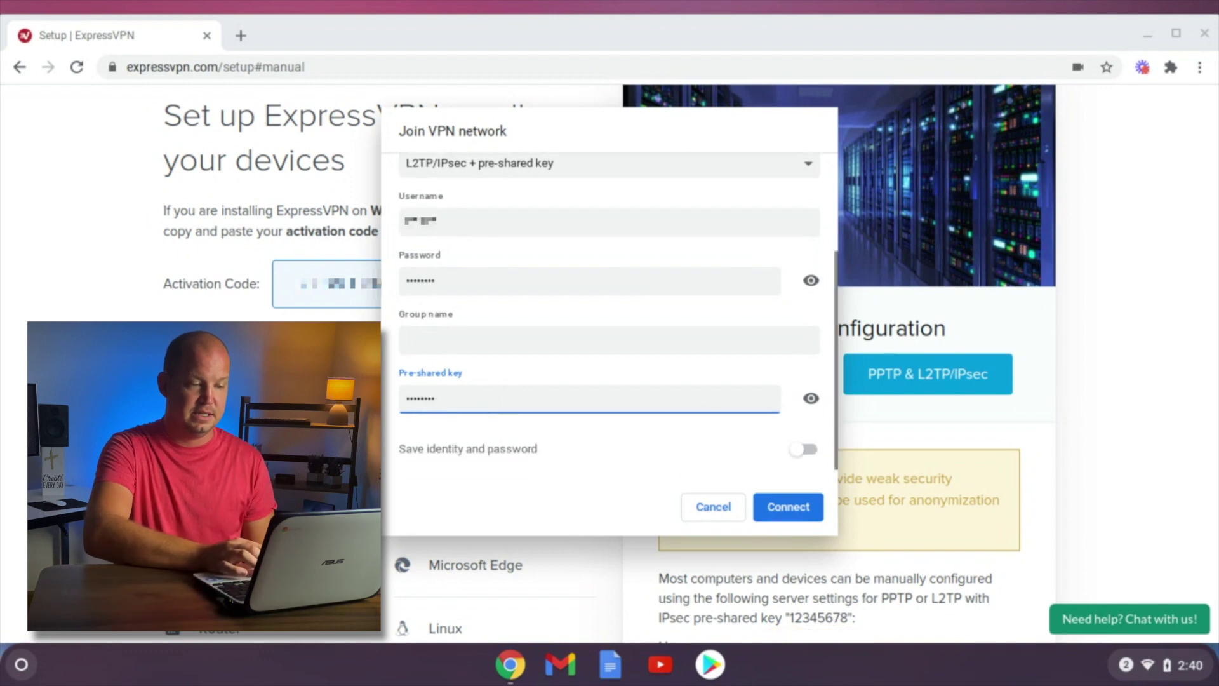
click(799, 513)
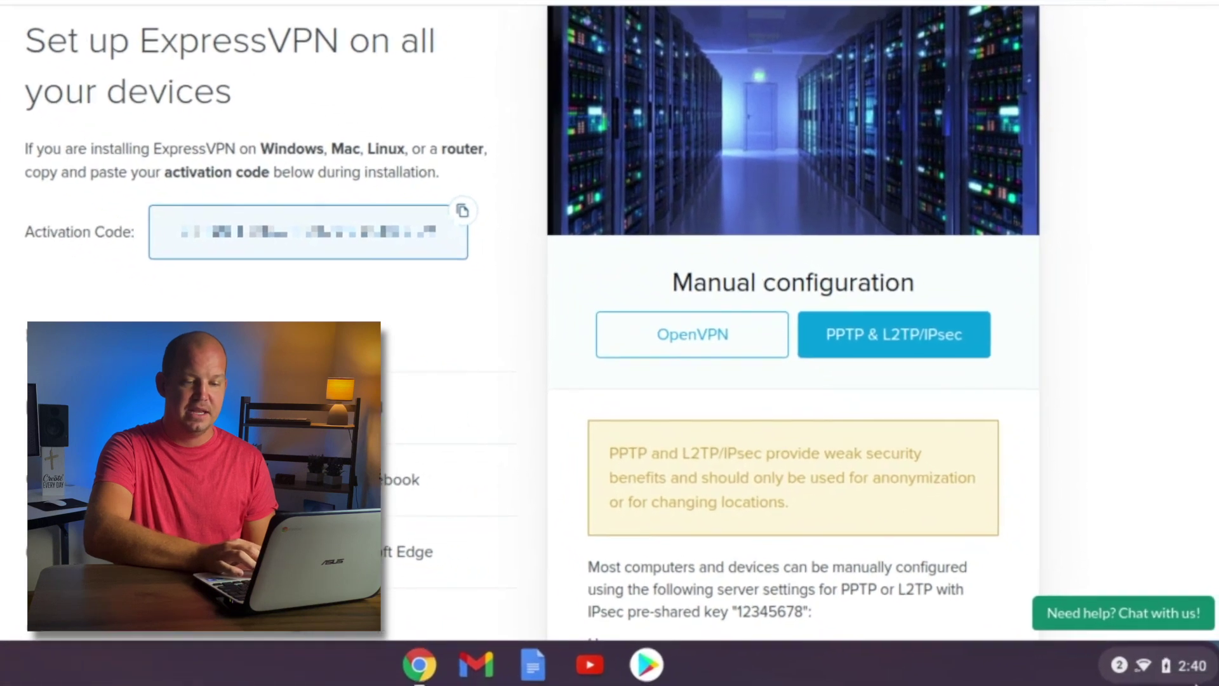
From the quick settings VPN list, disconnect ExpressVPN New York and reconnect it.
click(1186, 665)
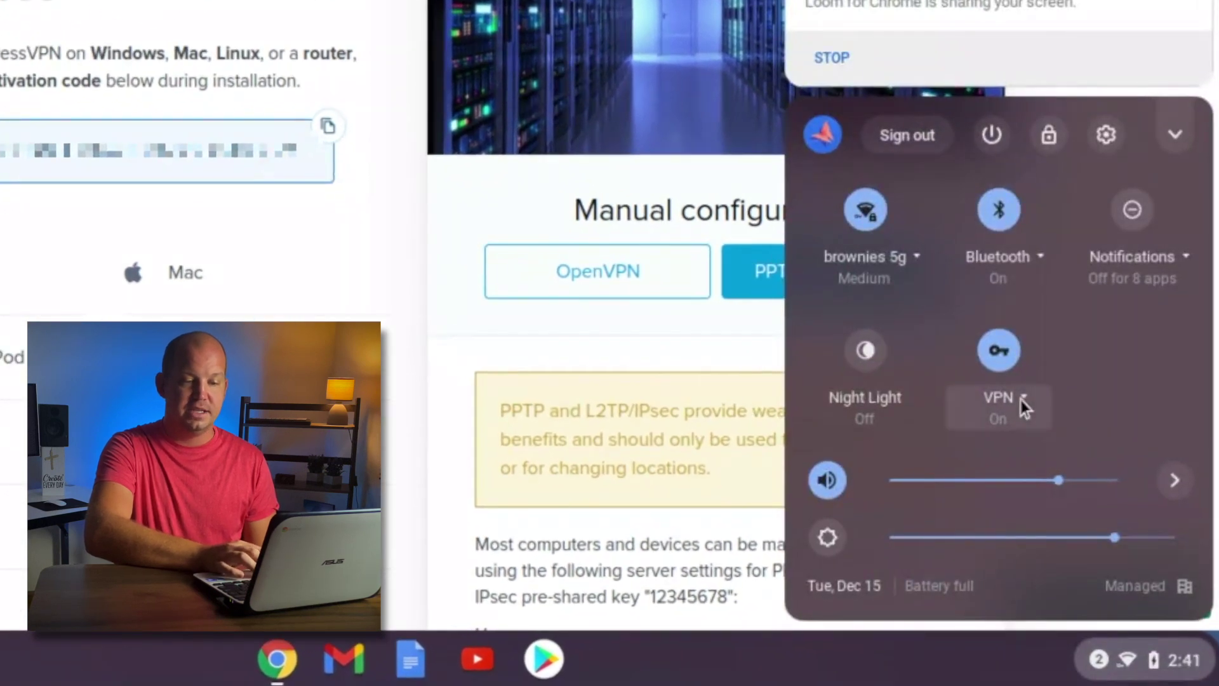
click(1016, 398)
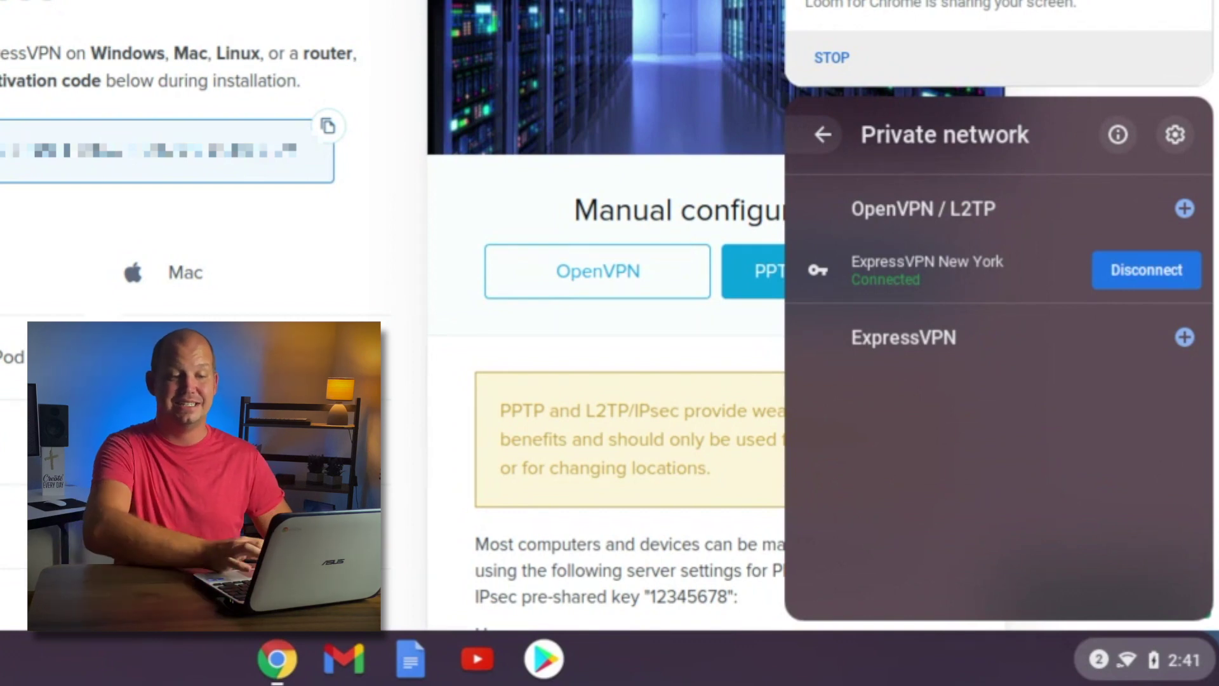
click(1116, 267)
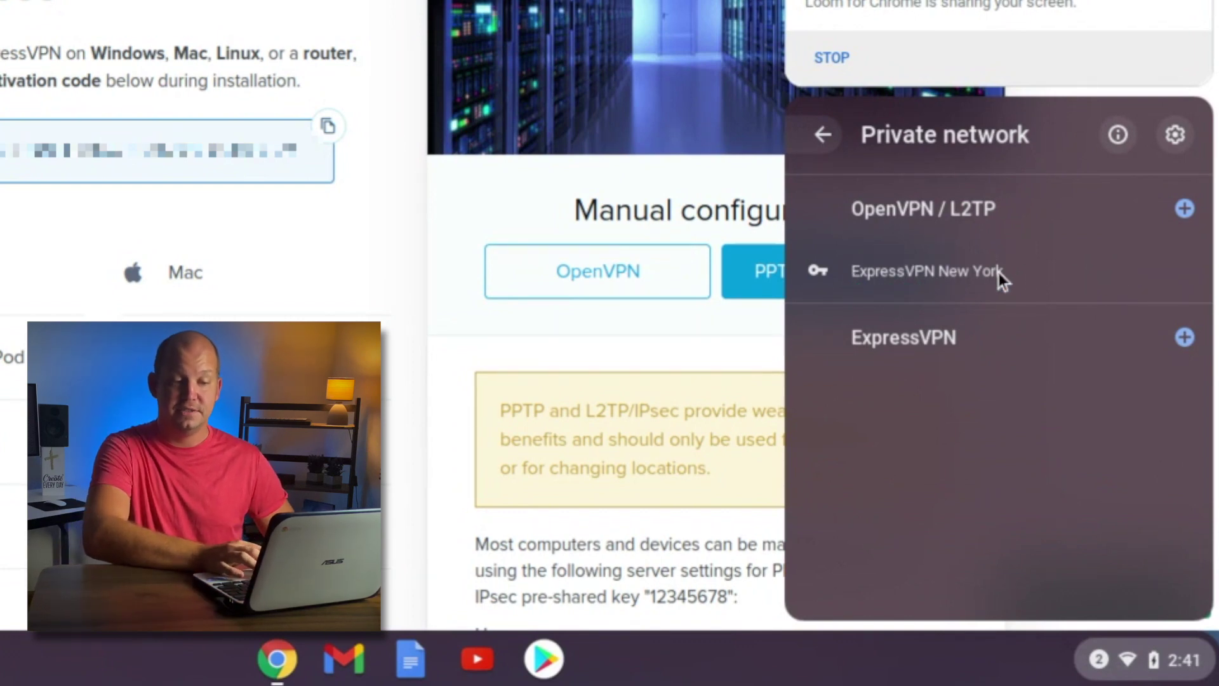
click(954, 276)
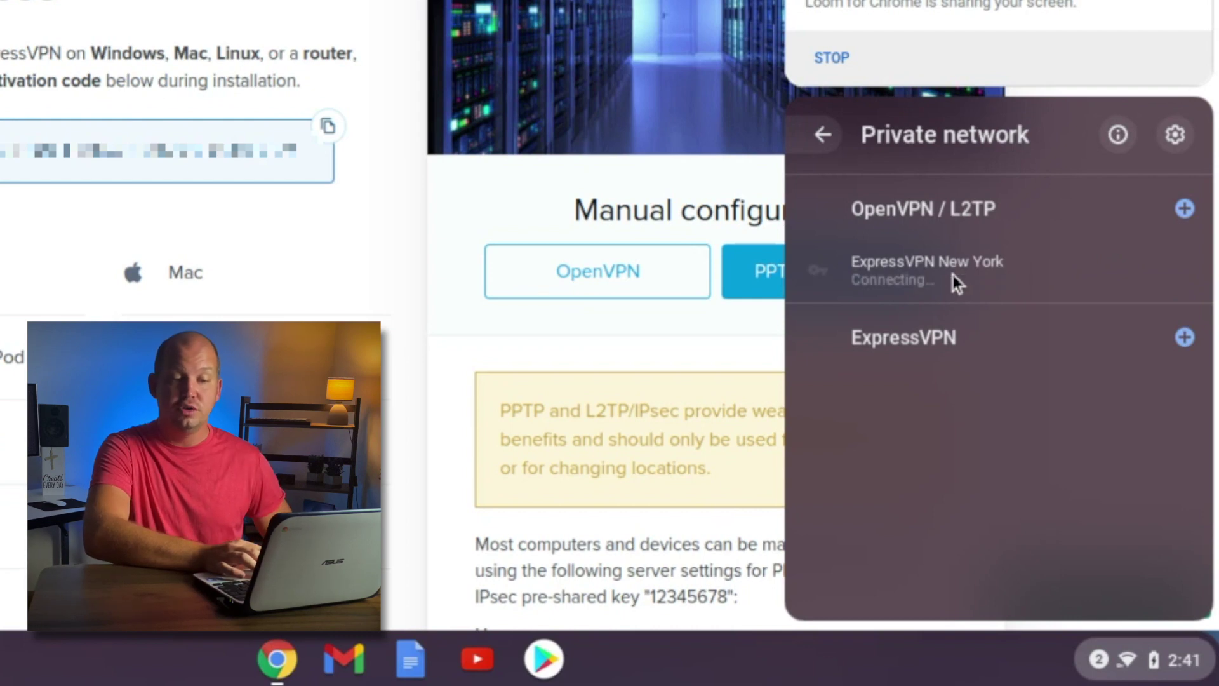